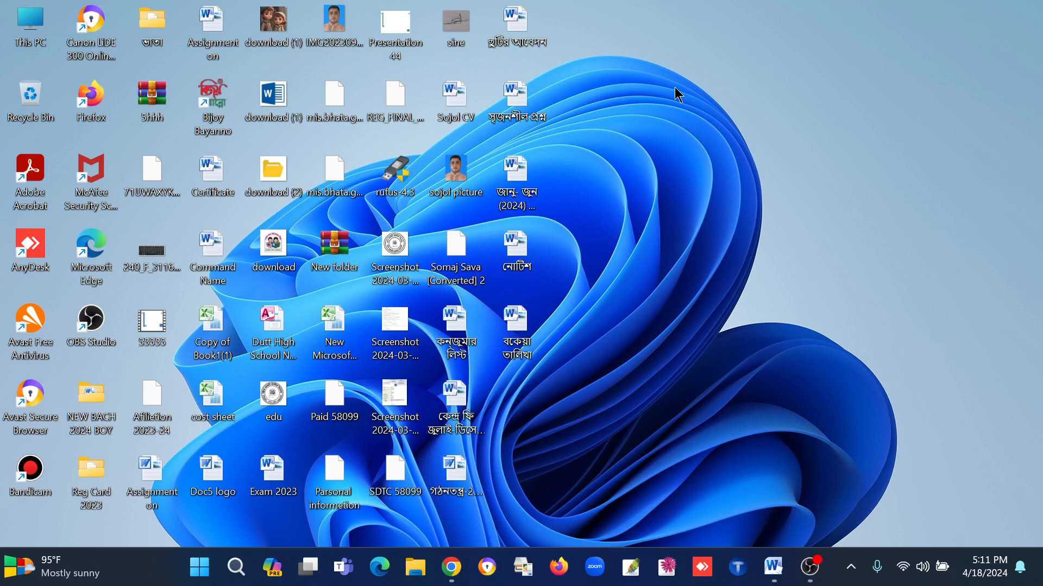
Step: Open the নোটিশ document from the desktop and review the letter from beginning to end
double_click(526, 242)
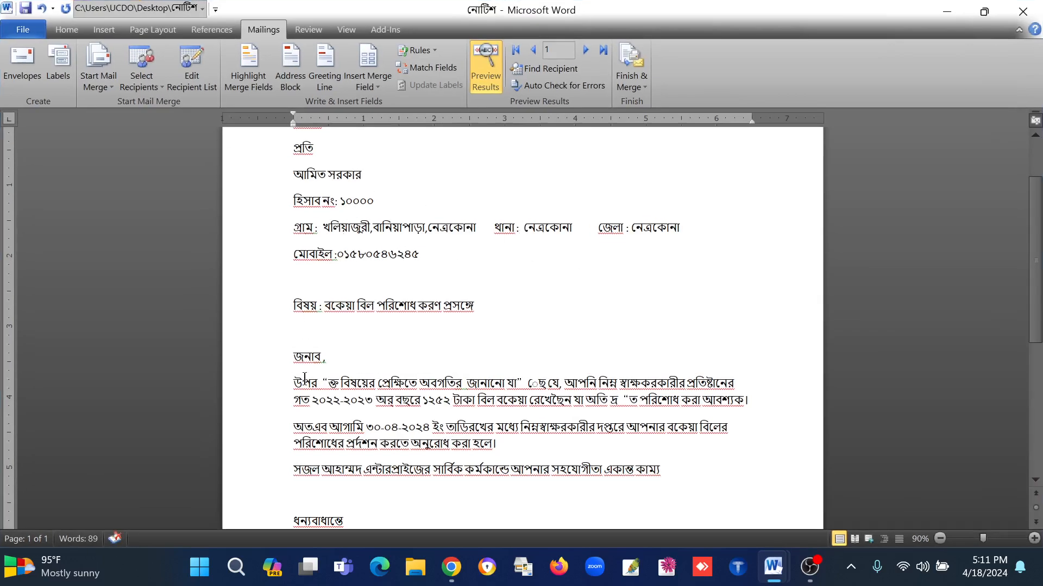
scroll(402, 380, "down", 5)
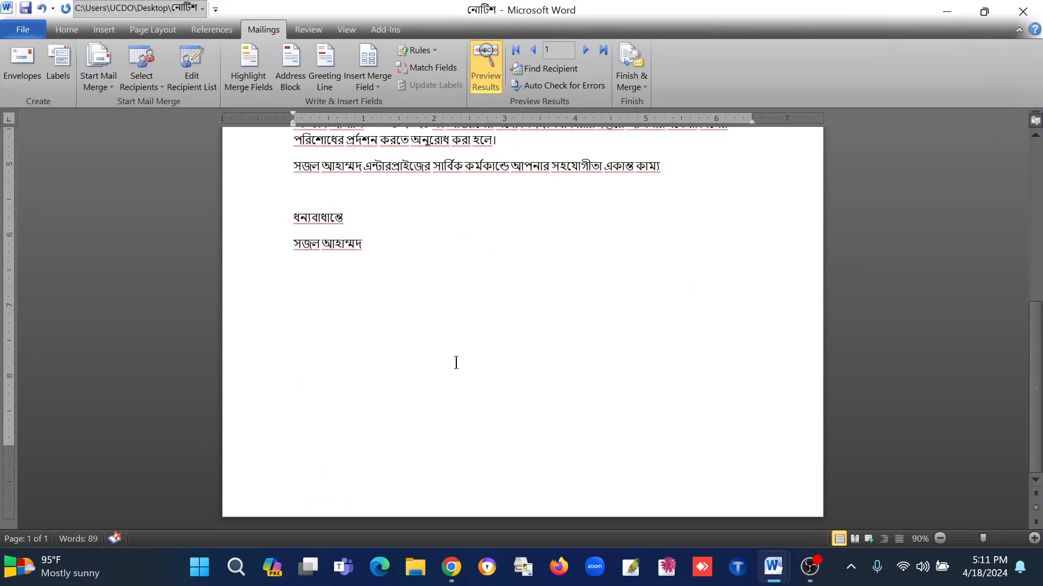
scroll(418, 391, "up", 7)
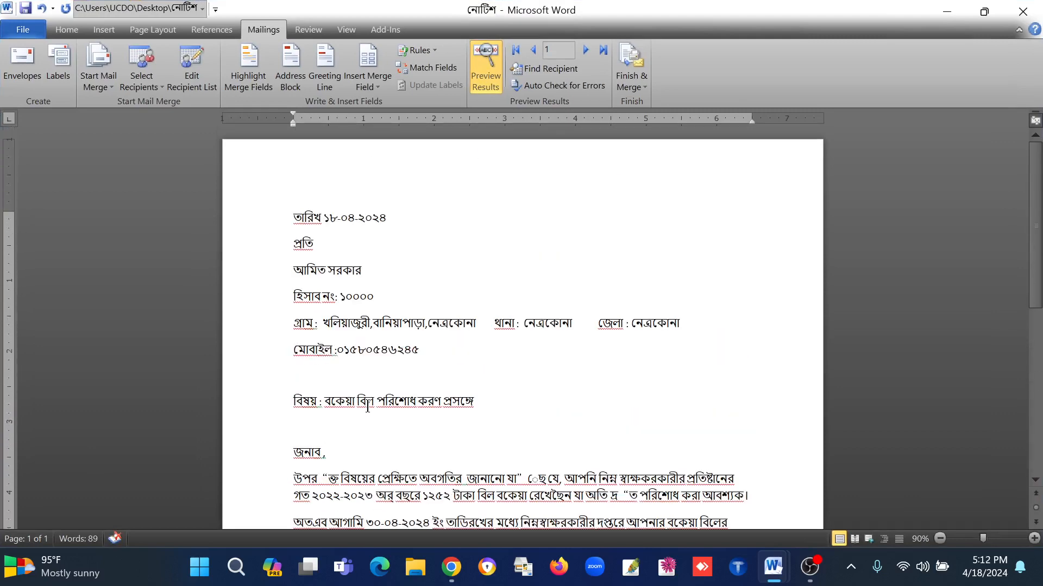
left_click(378, 269)
Step: Switch to the বকেয়া তালিখা document and examine its table of names, addresses, account numbers, mobile numbers and dues
mouse_move(771, 571)
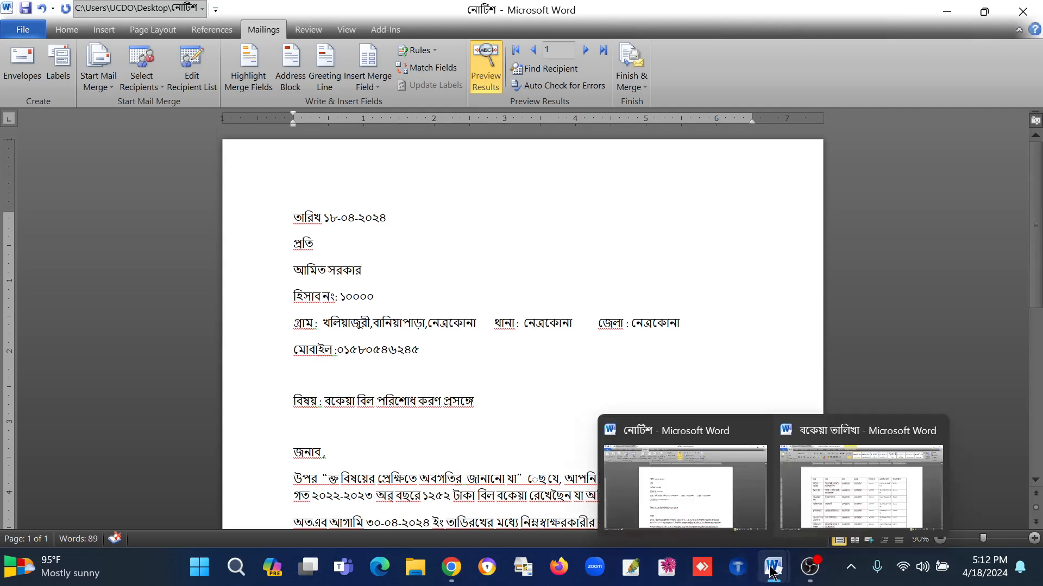
left_click(891, 505)
scroll(537, 330, "down", 15)
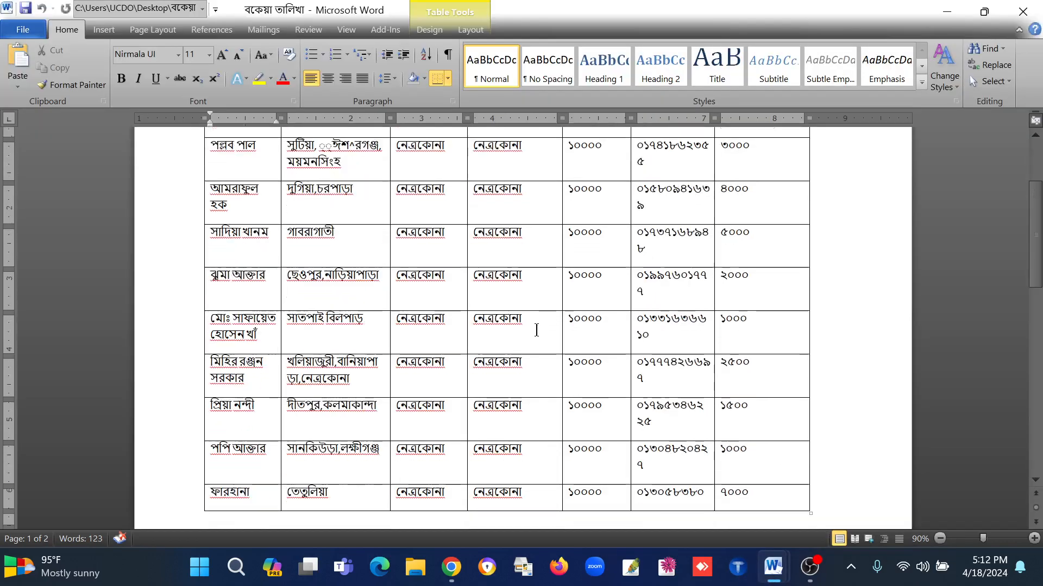
scroll(502, 360, "up", 12)
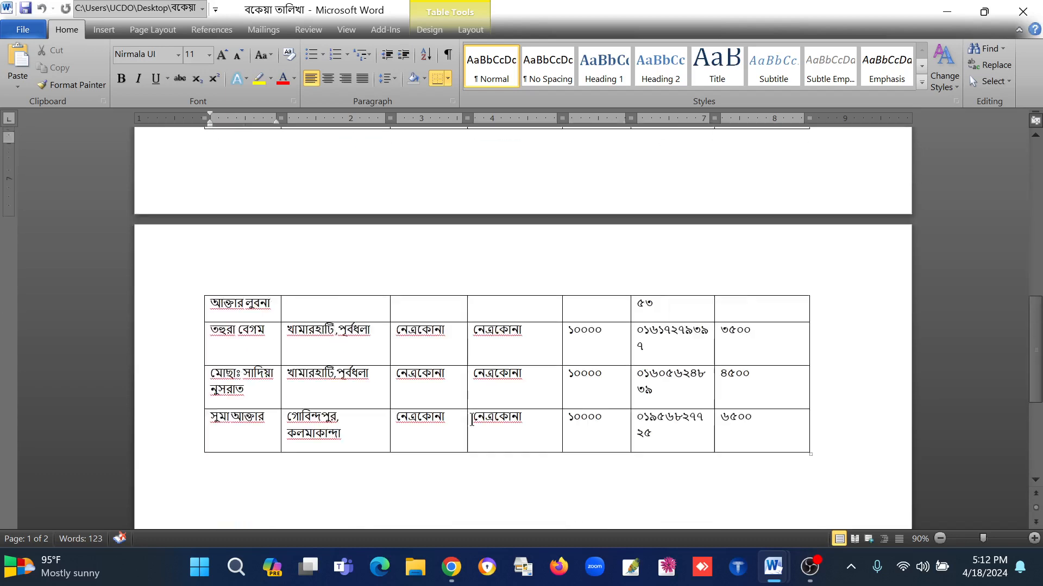
scroll(470, 421, "up", 5)
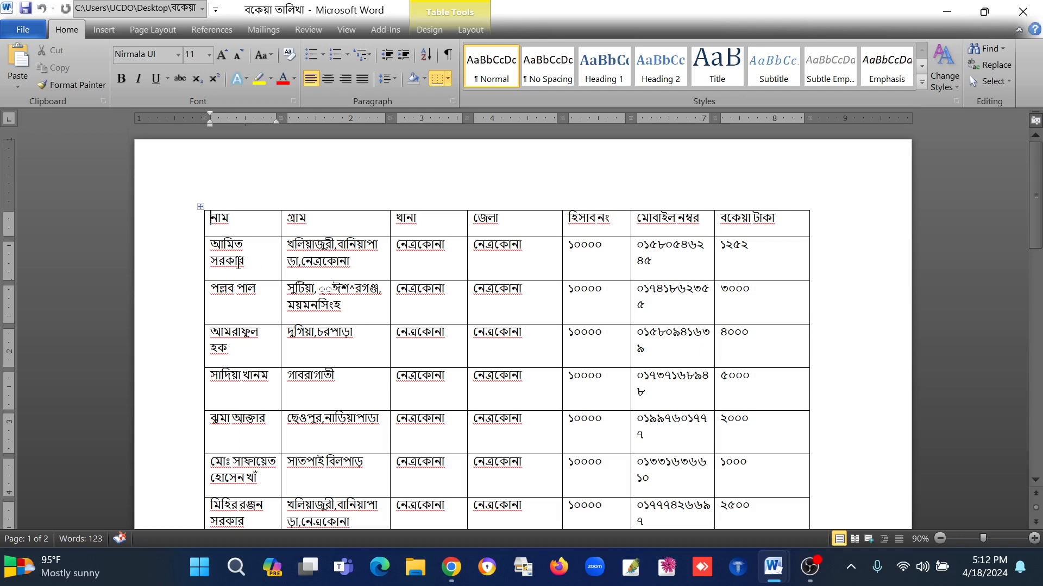
scroll(399, 270, "down", 15)
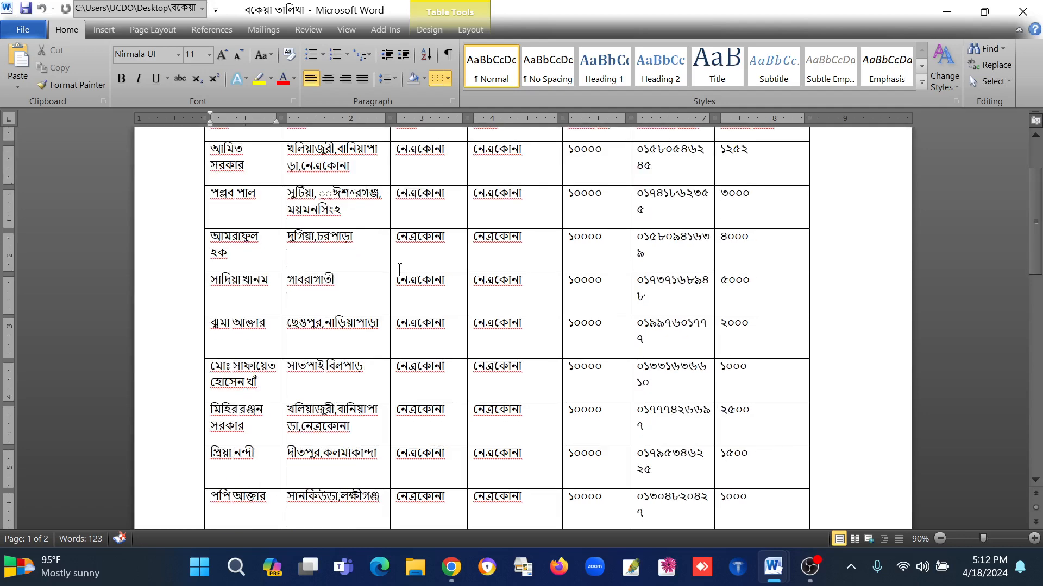
scroll(410, 324, "down", 6)
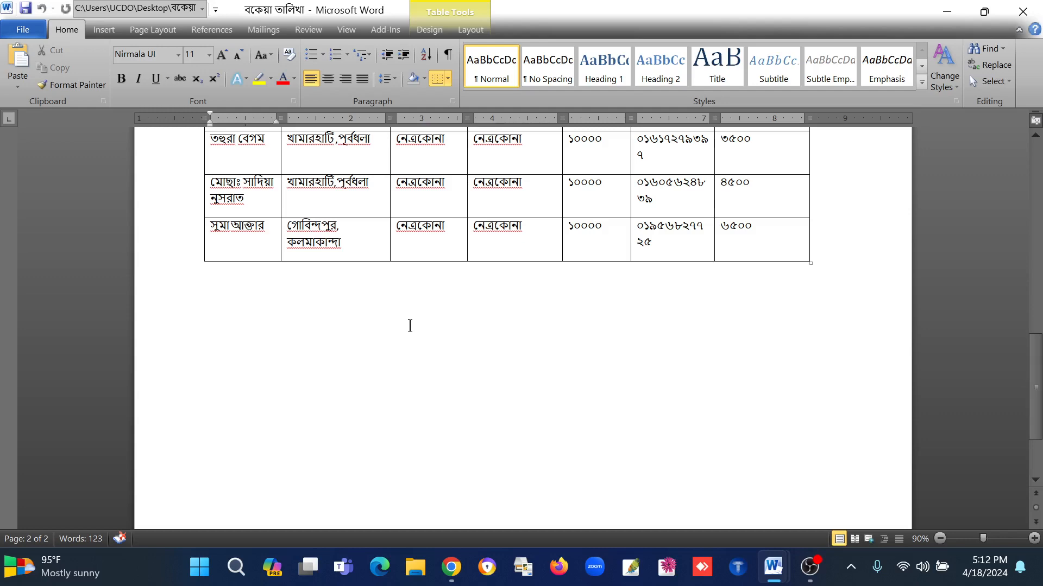
scroll(410, 326, "up", 10)
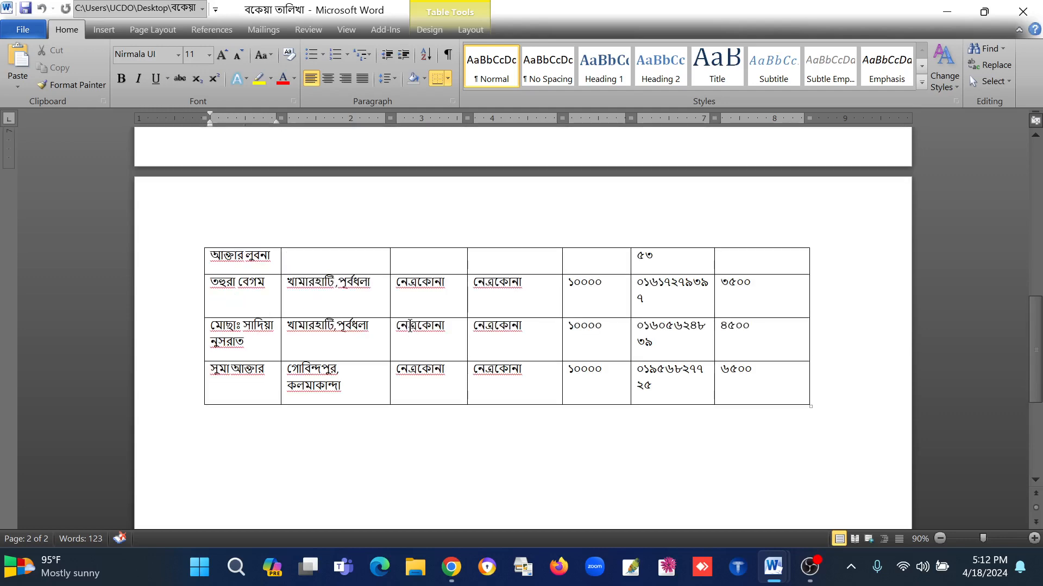
scroll(410, 326, "up", 4)
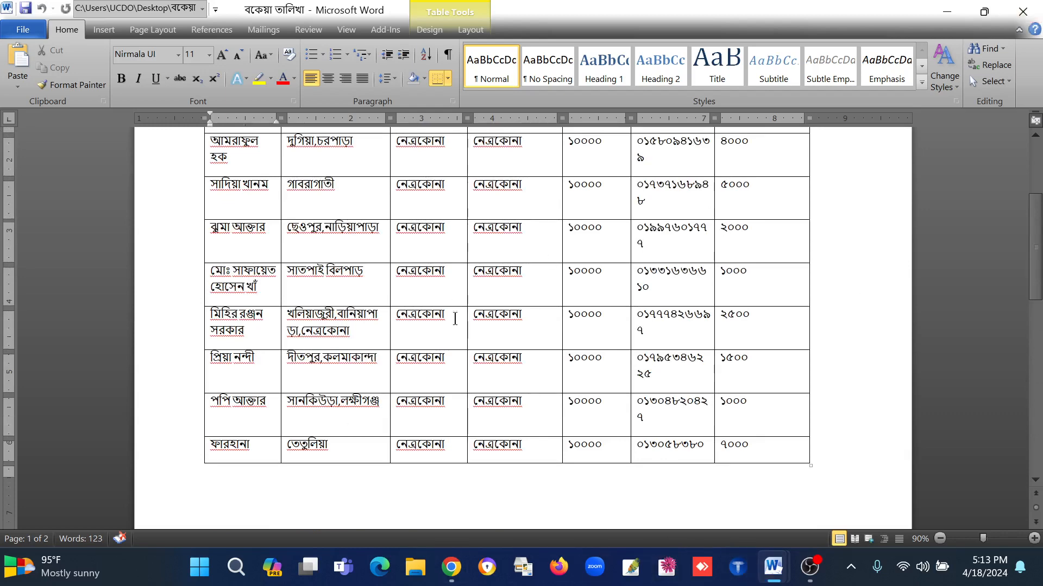
scroll(454, 317, "up", 5)
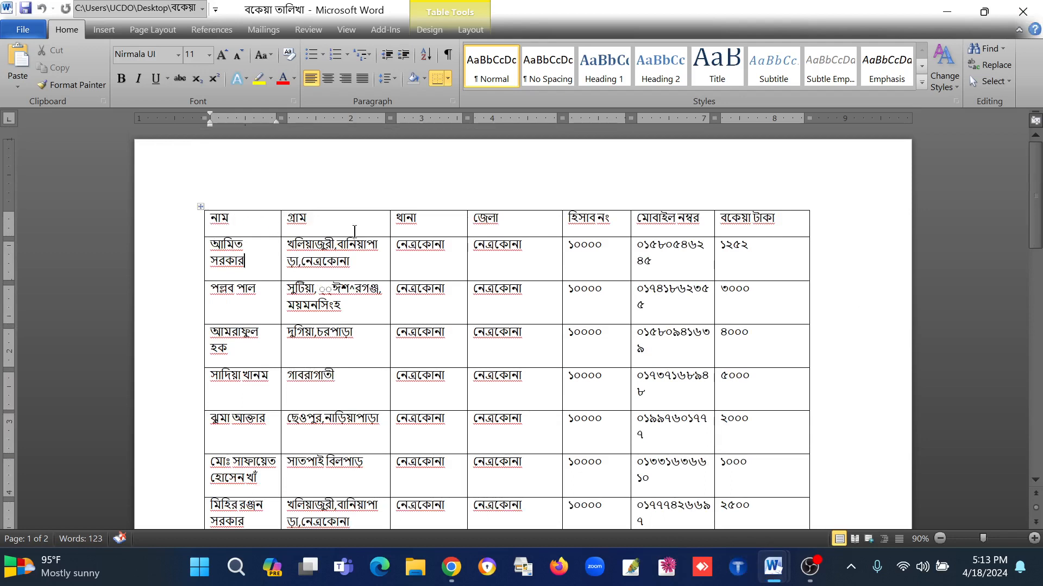
left_click(706, 341)
left_click(261, 265)
Step: Close the বকেয়া তালিখা document and return to the নোটিশ letter
mouse_move(783, 585)
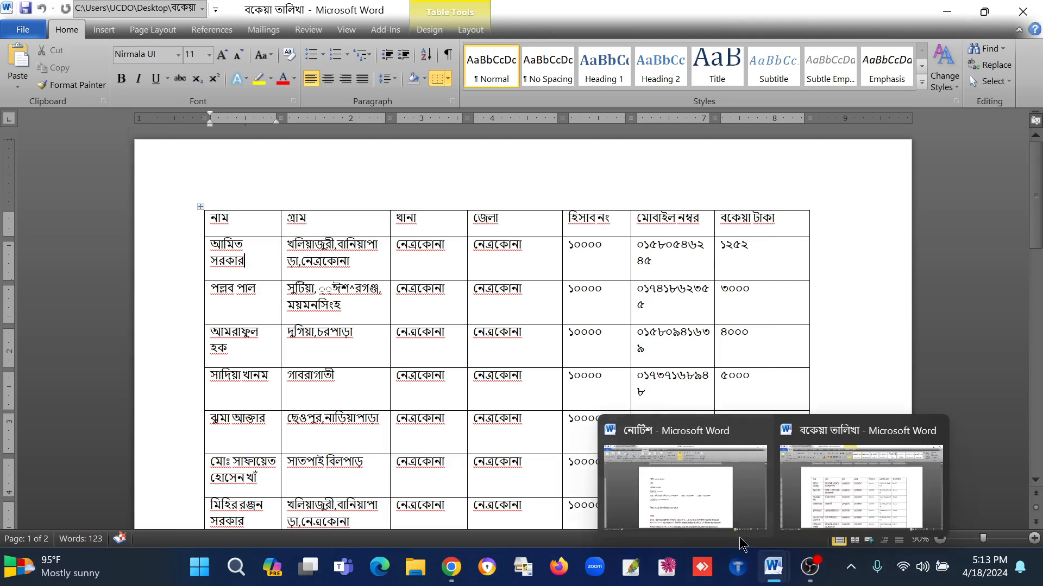
left_click(858, 481)
left_click(1024, 12)
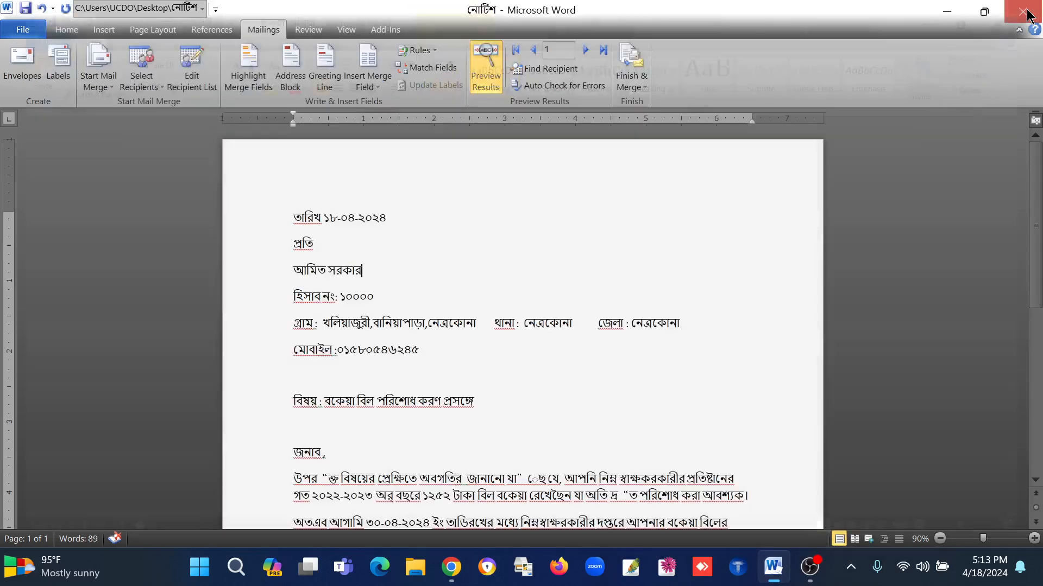
Step: Delete the recipient's name below প্রতি and the account number after হিসাব নং in the letter
scroll(391, 325, "down", 4)
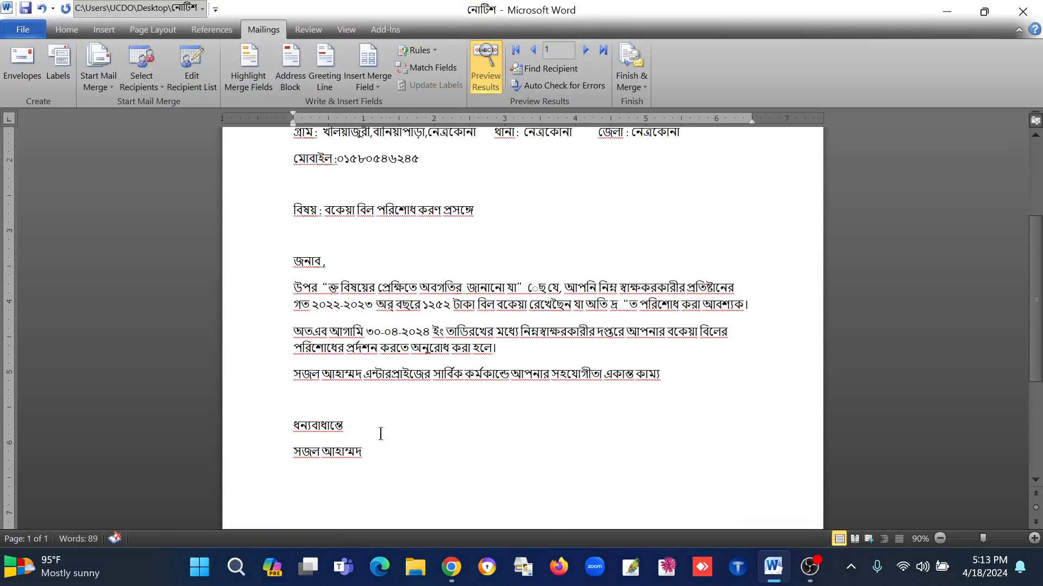
scroll(380, 434, "up", 4)
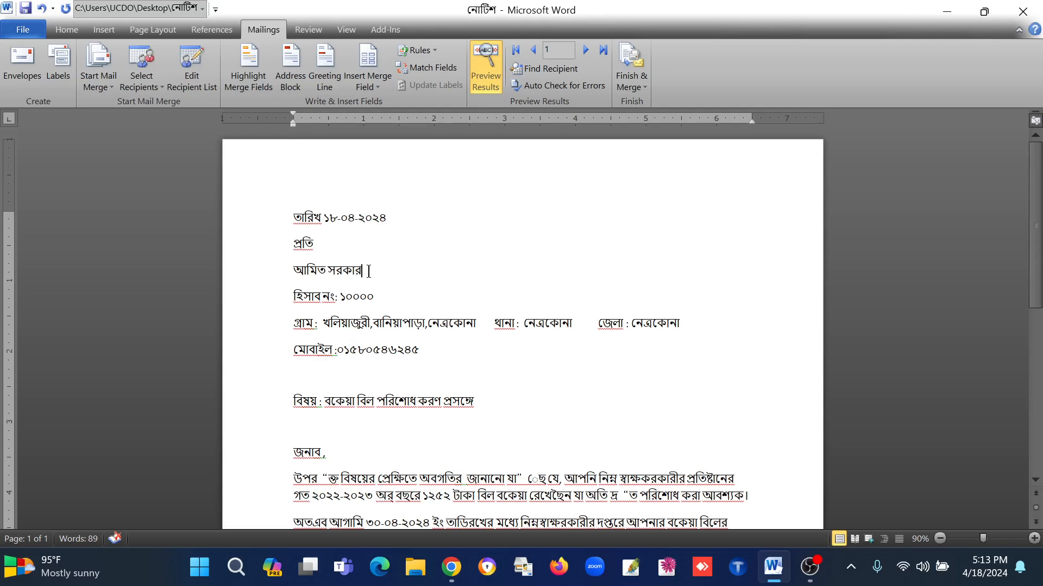
key("shift+Home")
key("BackSpace")
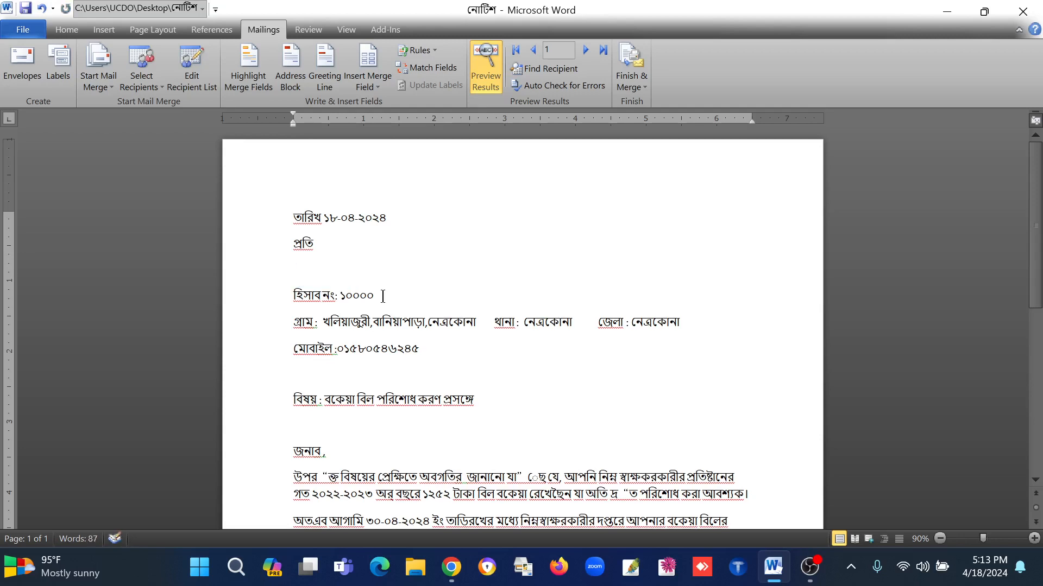
double_click(381, 297)
key("BackSpace")
Step: Delete the address values after গ্রাম, থানা and জেলা, keeping the labels
left_click_drag(478, 323, 324, 322)
key("BackSpace")
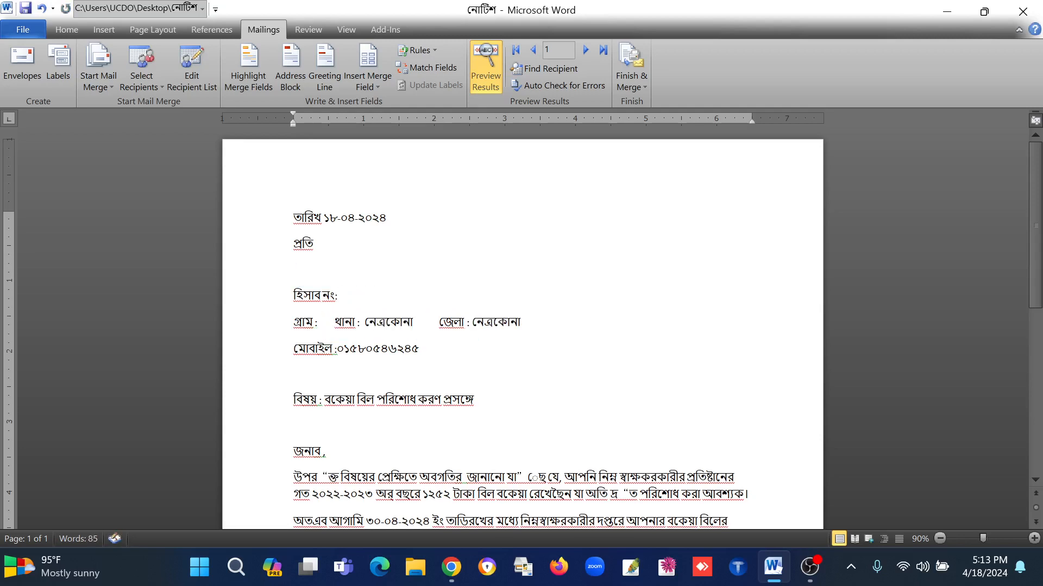
left_click_drag(419, 322, 363, 322)
key("BackSpace")
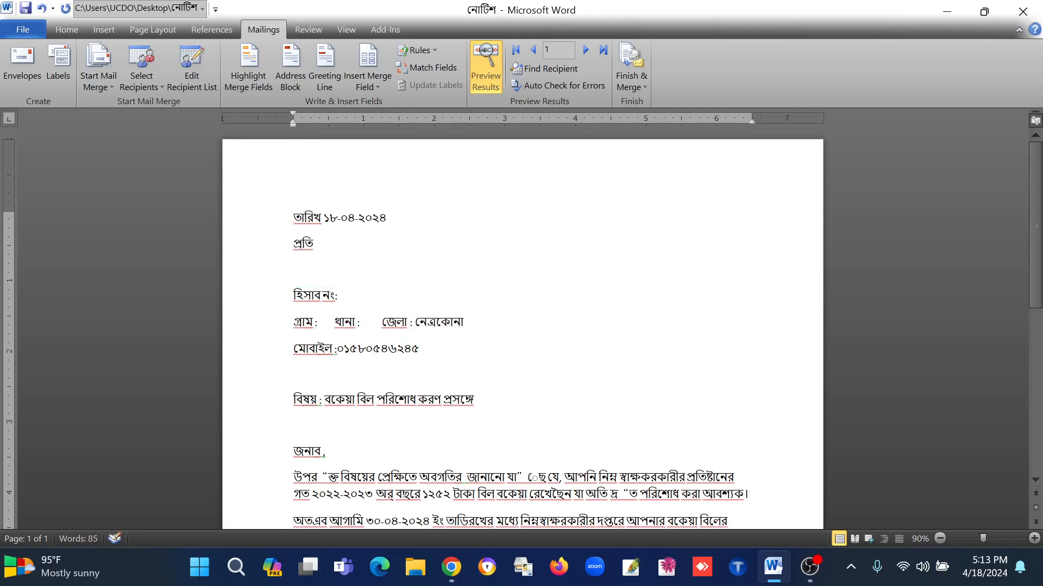
double_click(470, 326)
key("BackSpace")
left_click(335, 321)
Step: Delete the number after মোবাইল and the due amount before টাকা in the letter's first body paragraph
left_click_drag(427, 346, 337, 348)
key("BackSpace")
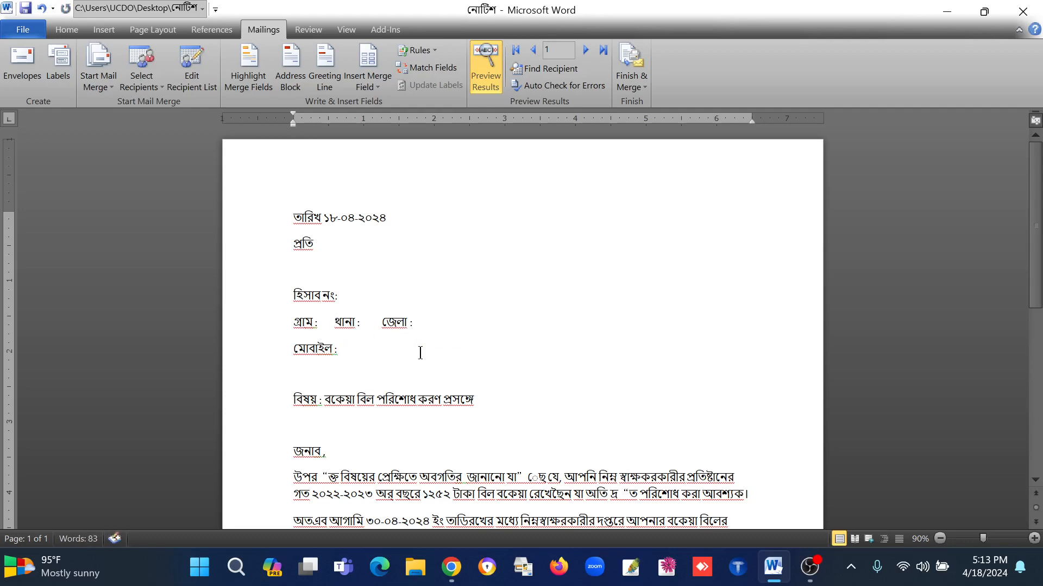
scroll(418, 364, "down", 1)
scroll(361, 402, "down", 1)
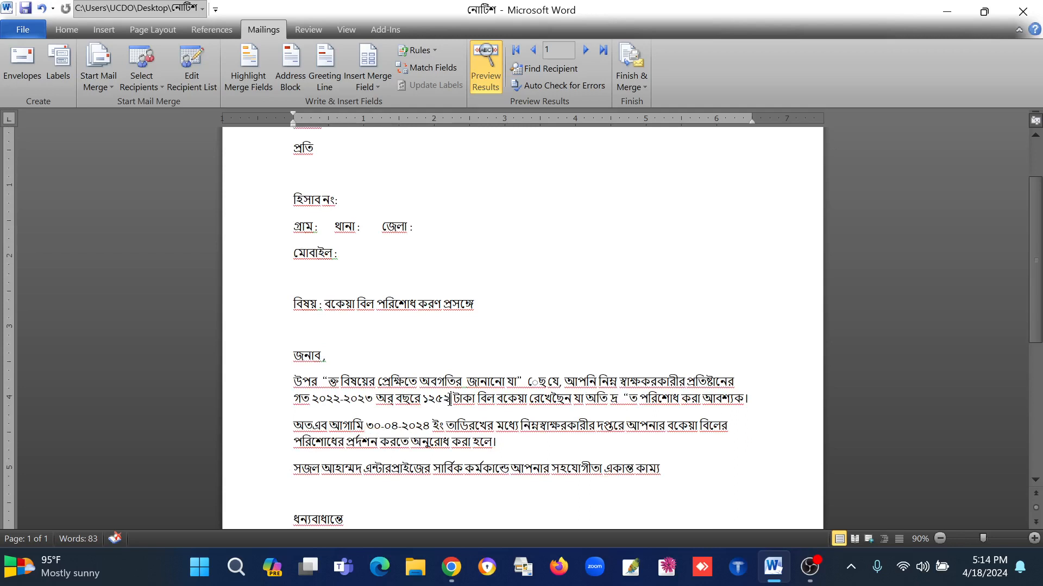
double_click(455, 408)
key("BackSpace")
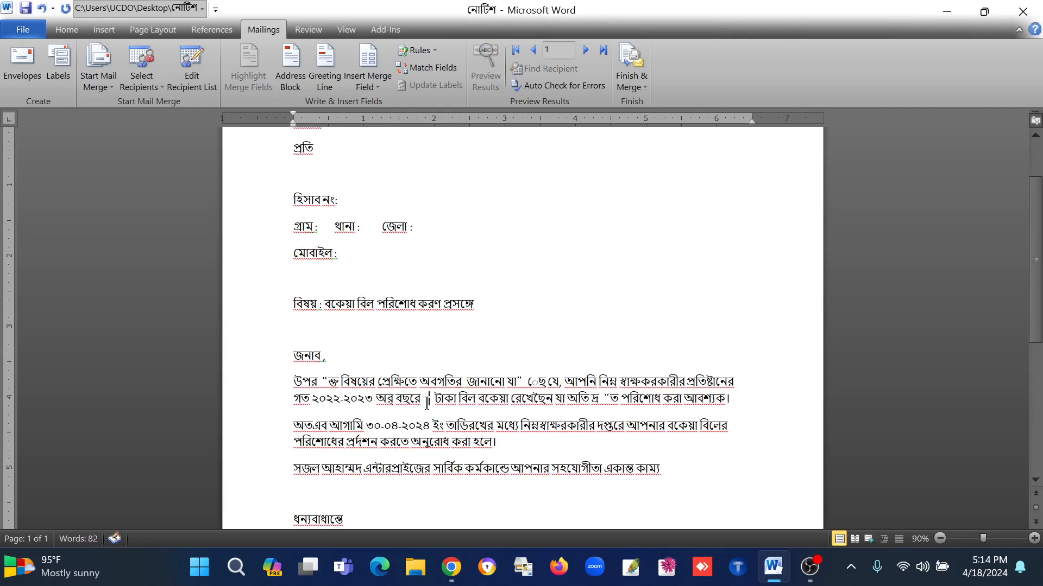
Step: Attach the existing বকেয়া তালিখা document from the Desktop as the mail merge recipient list
scroll(411, 406, "up", 3)
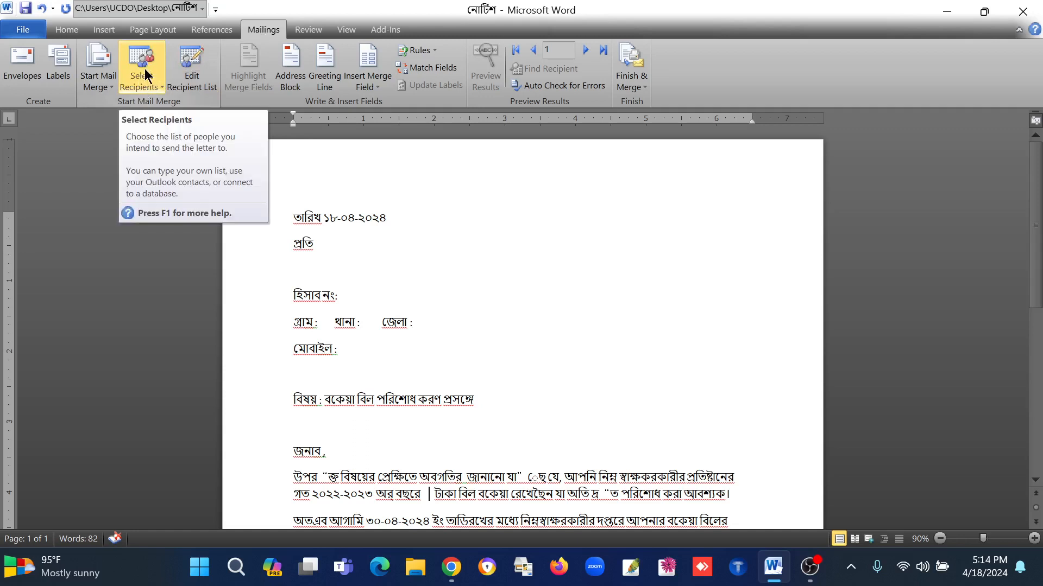
left_click(151, 87)
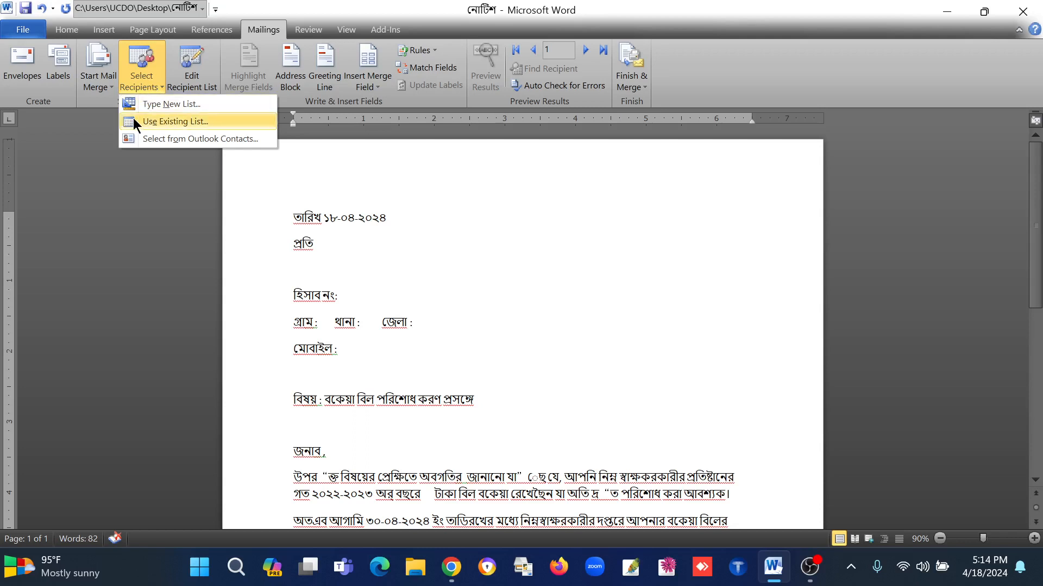
left_click(178, 121)
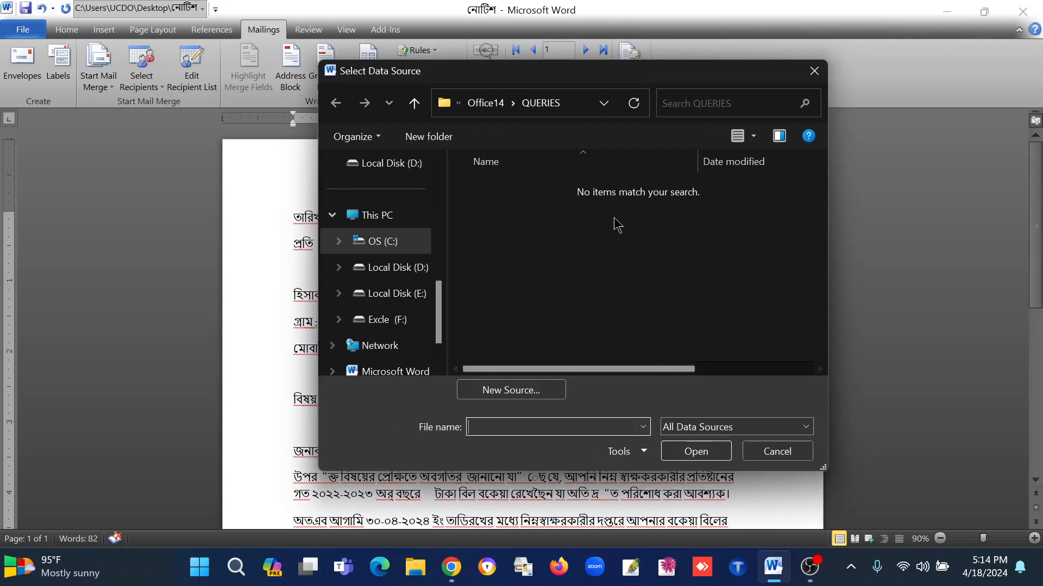
left_click_drag(517, 79, 461, 61)
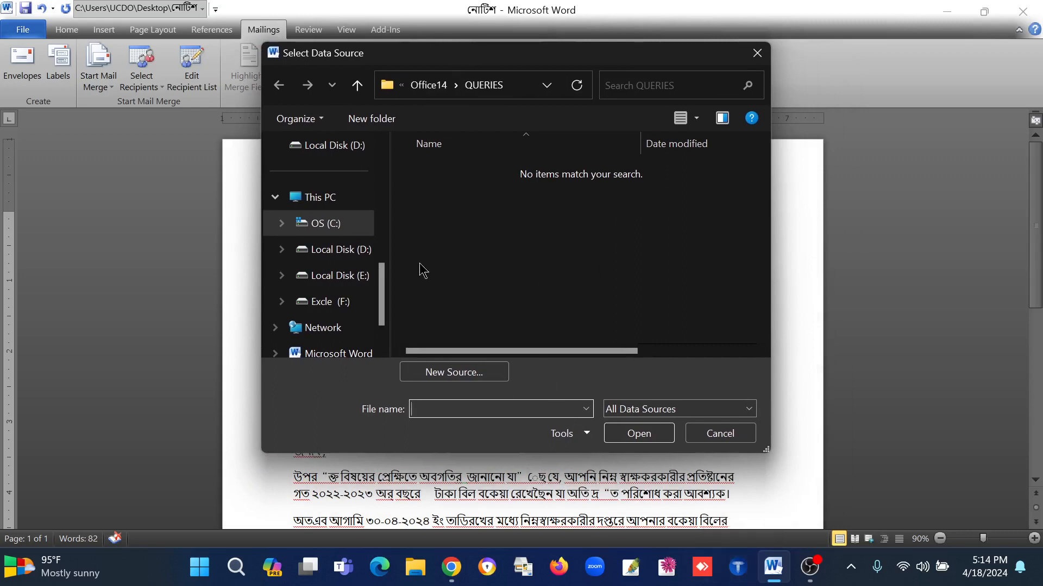
left_click_drag(381, 291, 381, 311)
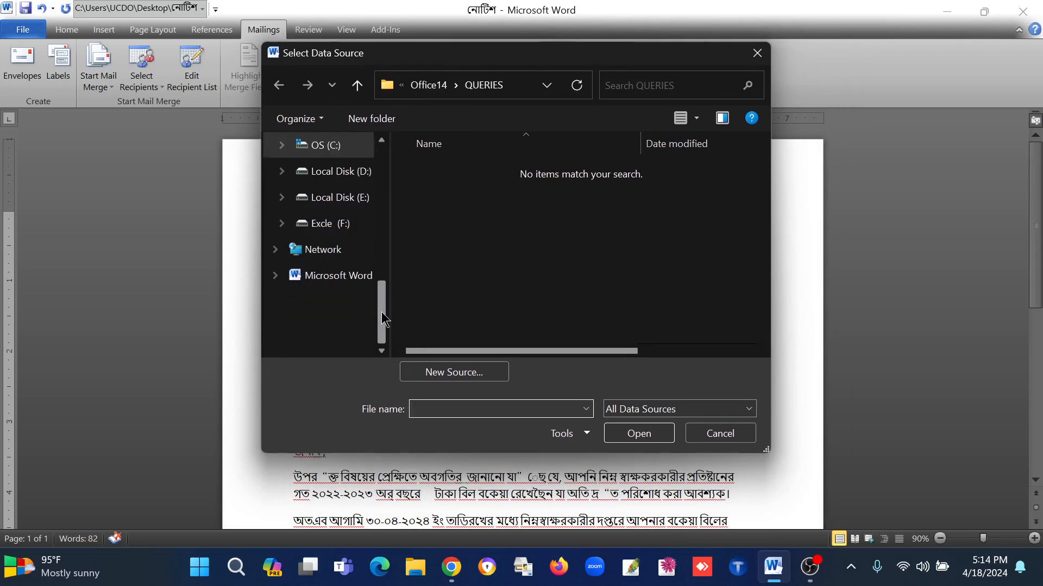
left_click_drag(381, 311, 381, 201)
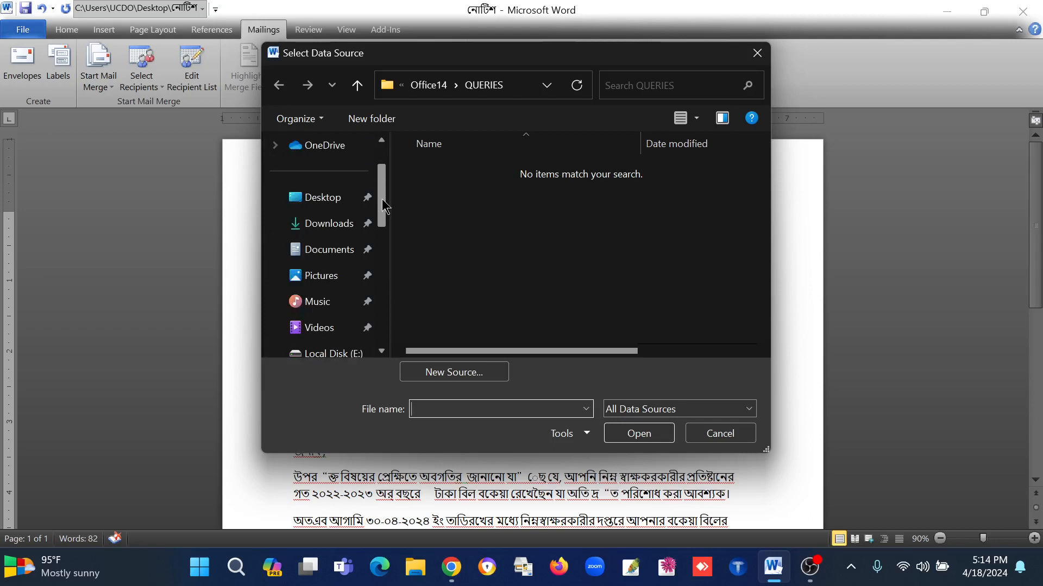
left_click(315, 201)
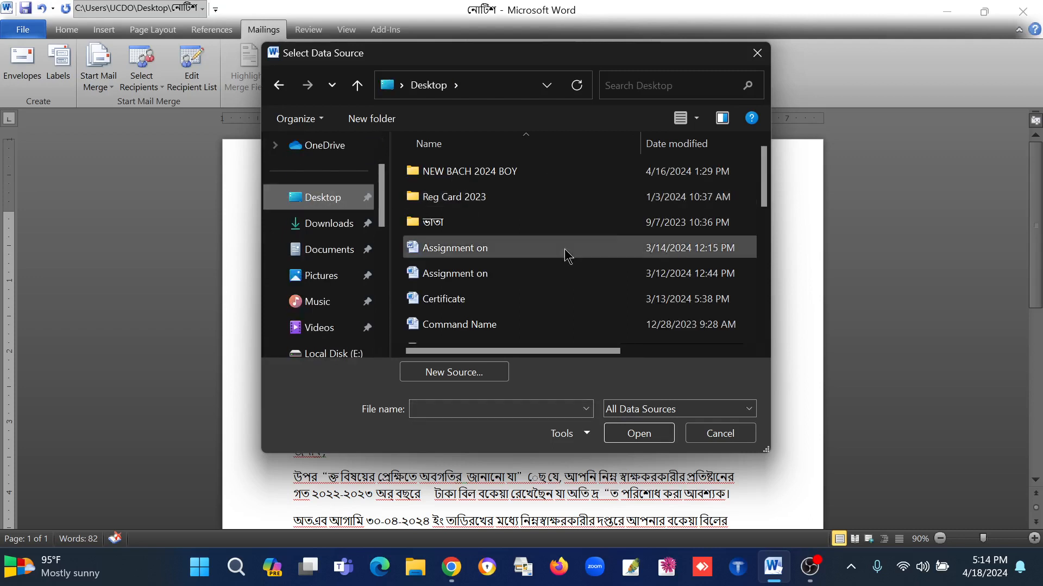
left_click_drag(763, 179, 756, 304)
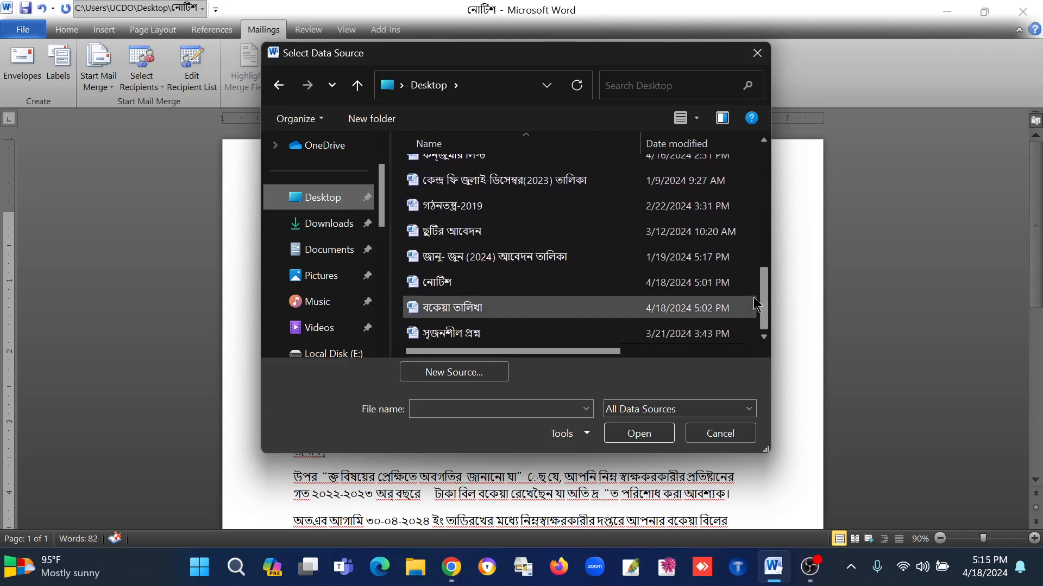
left_click(469, 315)
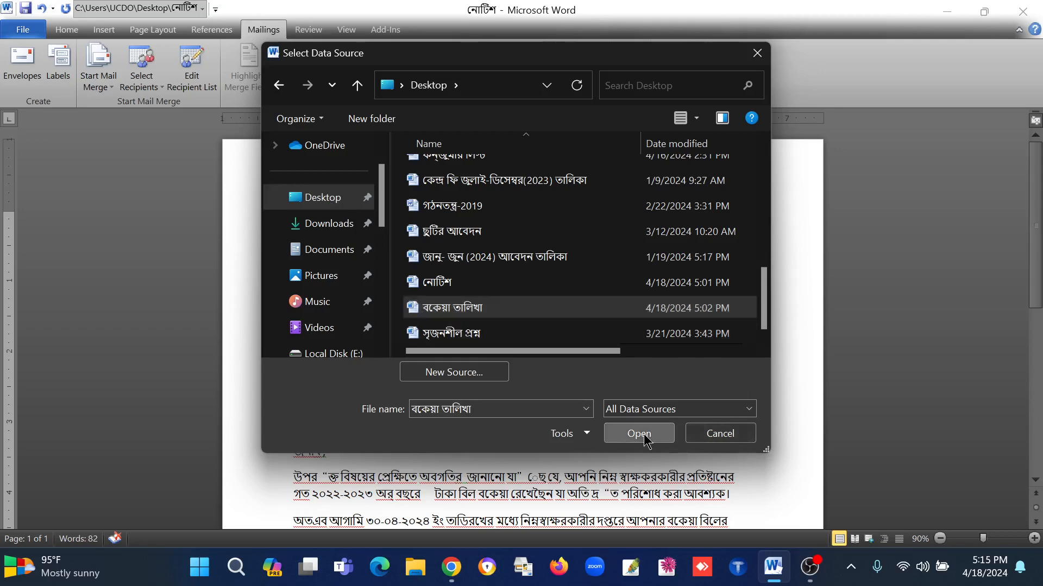
left_click(668, 433)
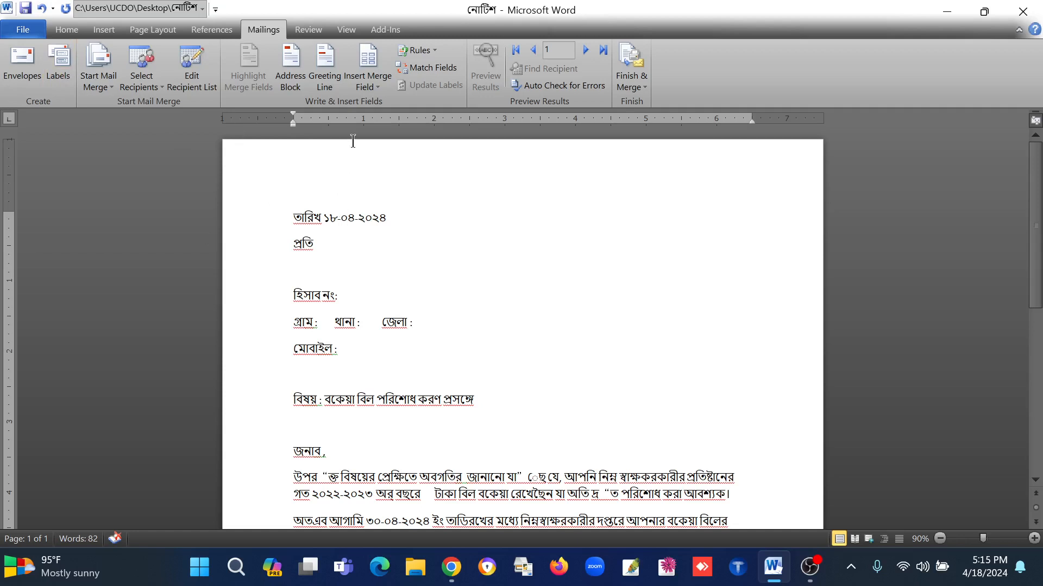
Step: Insert the নাম merge field on the empty line below প্রতি and the হিসাব_নং merge field after হিসাব নং
left_click(378, 85)
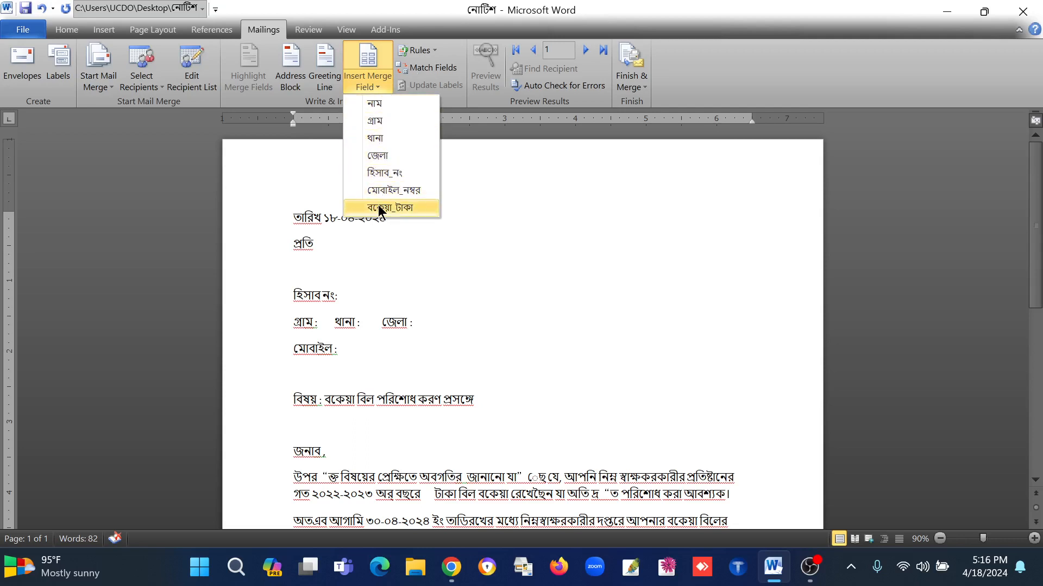
left_click(328, 265)
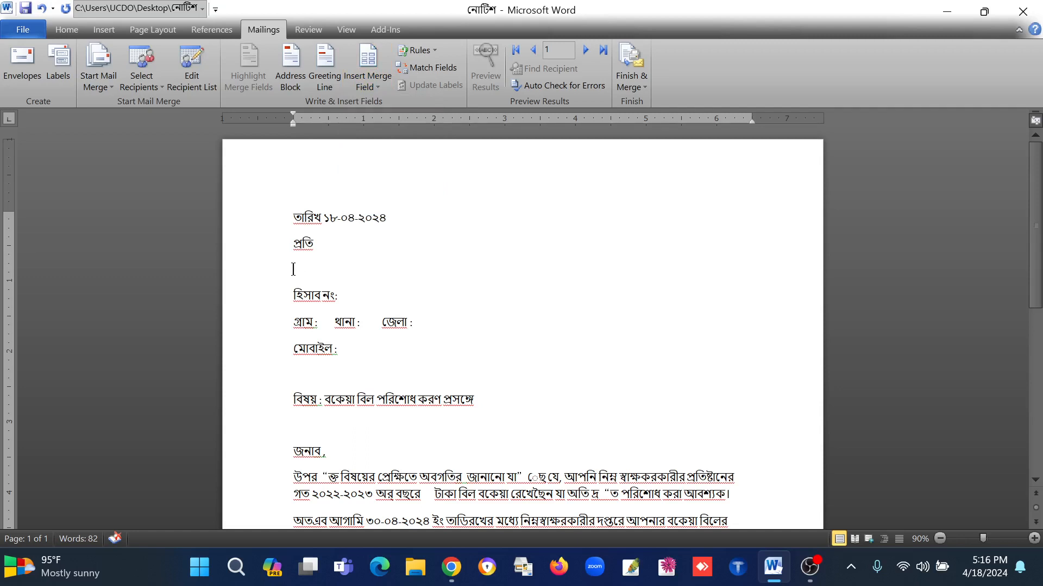
left_click(368, 88)
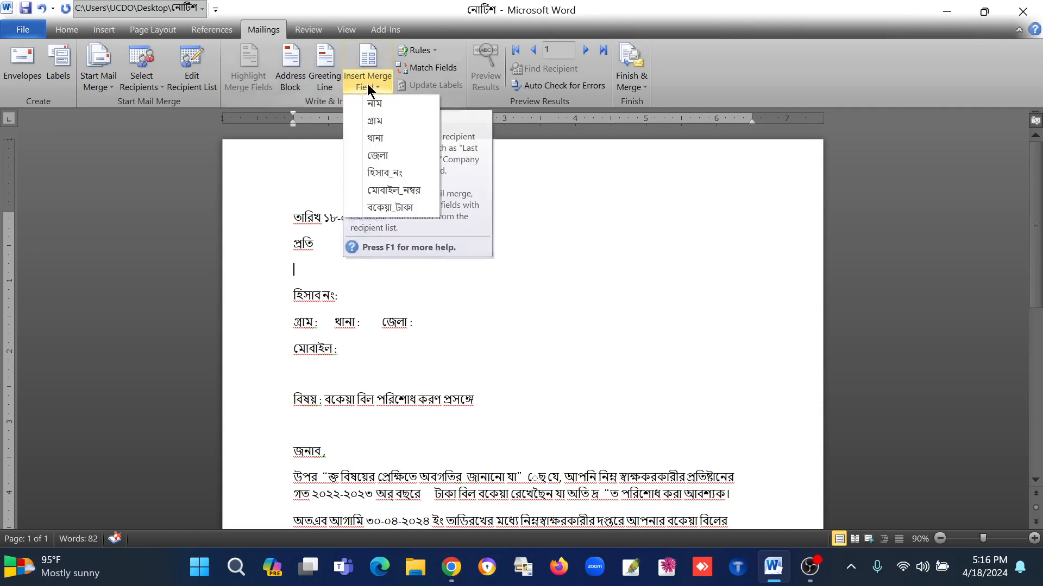
left_click(378, 103)
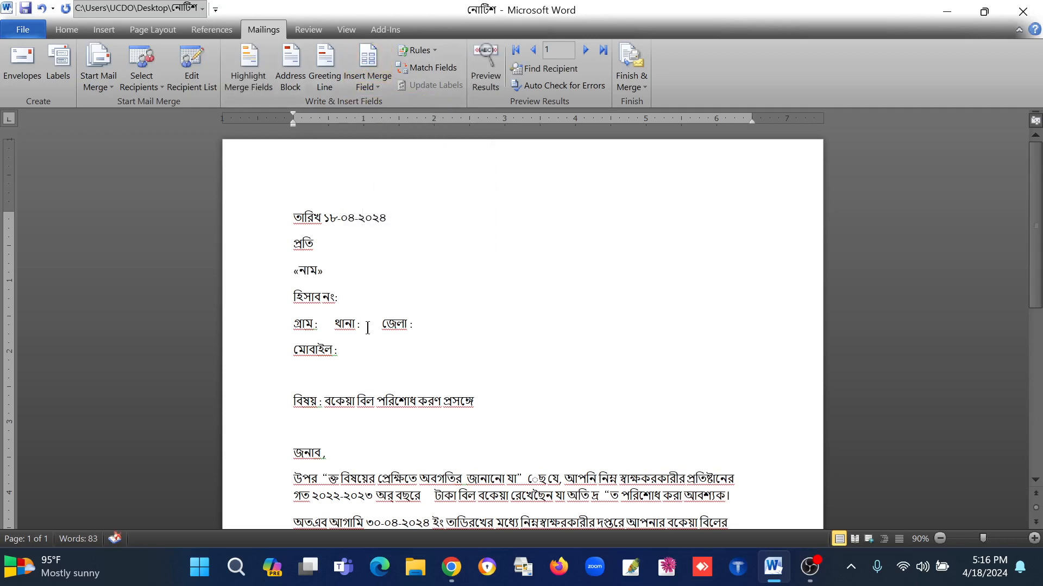
left_click(343, 297)
left_click(373, 79)
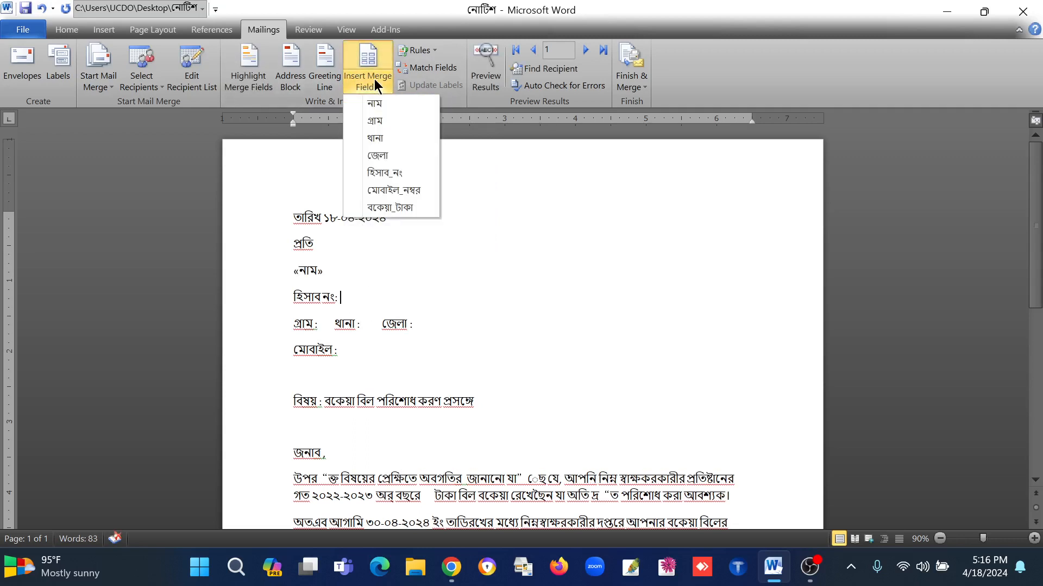
left_click(375, 173)
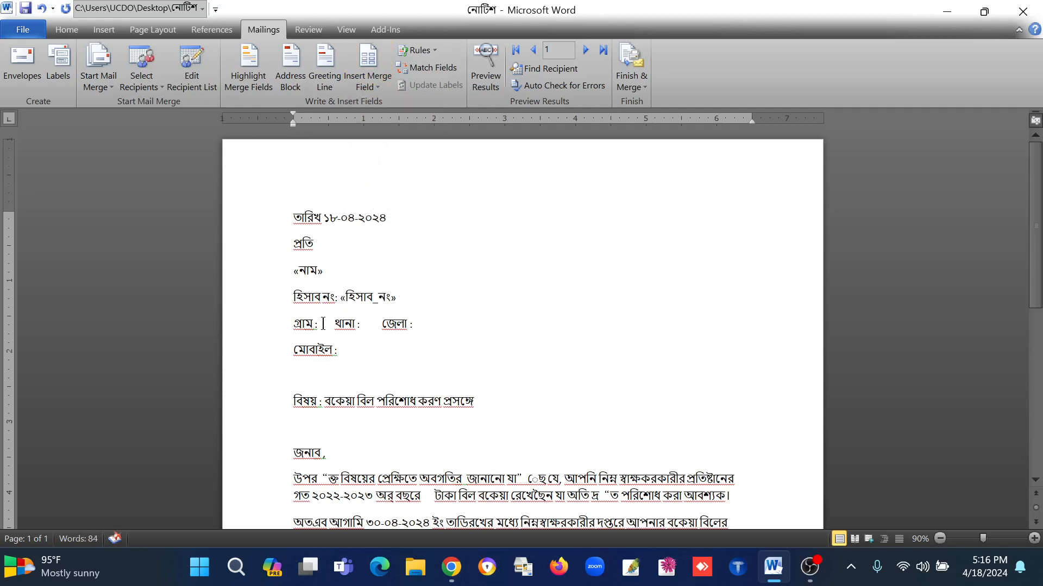
Step: Insert the গ্রাম, থানা and জেলা merge fields after their matching labels in the letter's address line
left_click(373, 83)
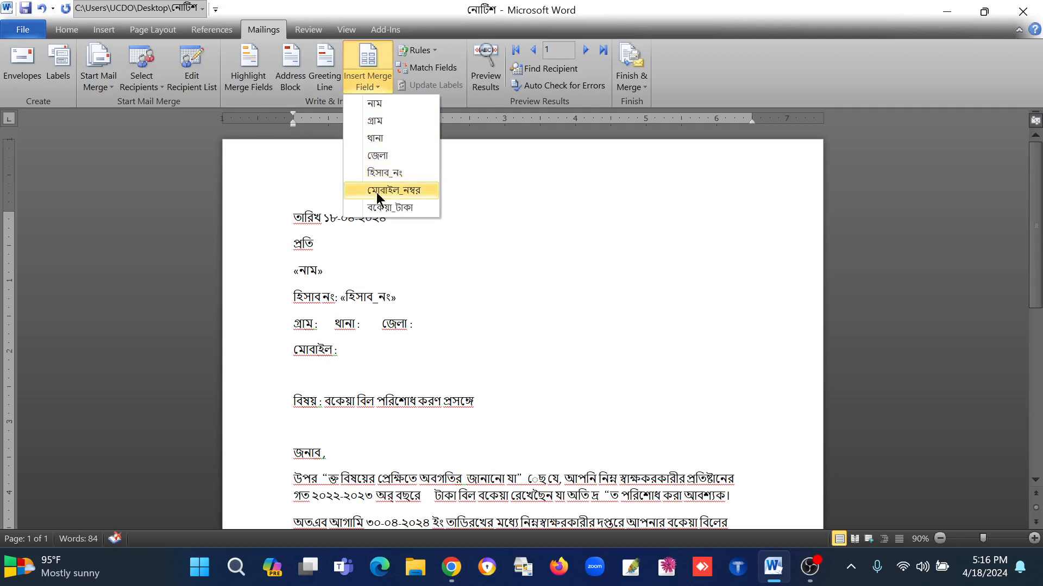
left_click(382, 120)
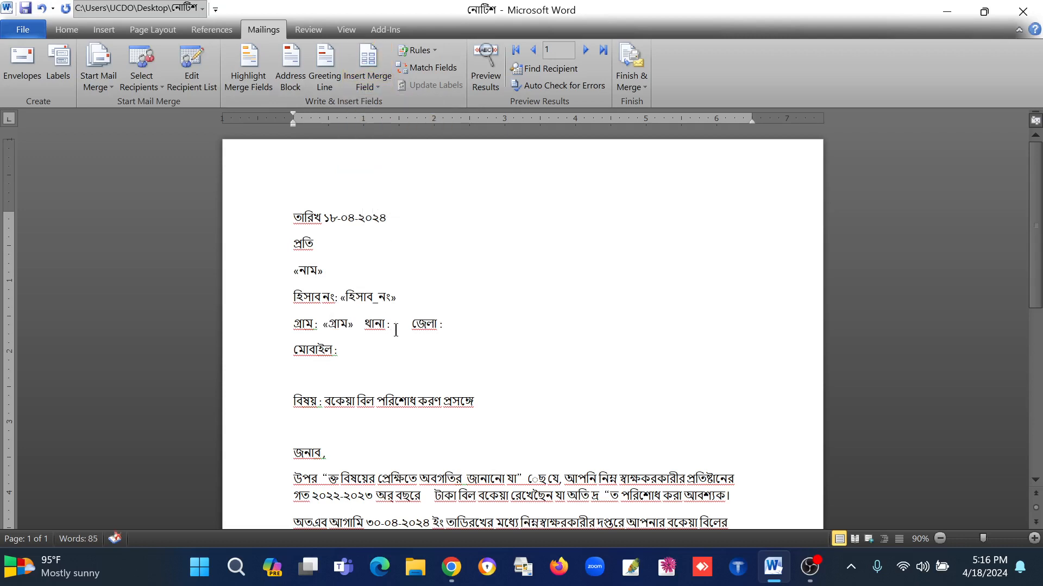
left_click(368, 81)
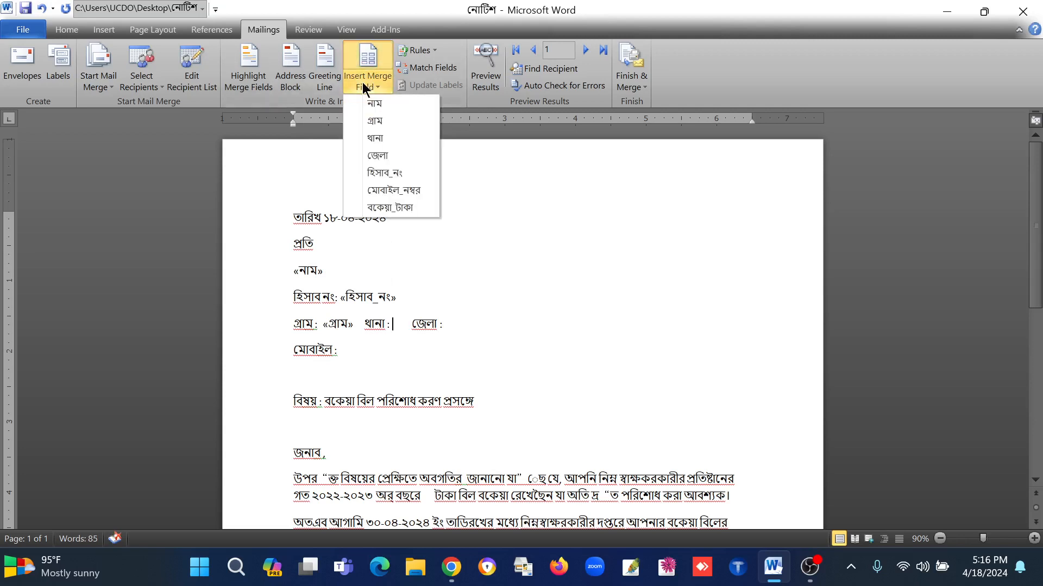
left_click(379, 136)
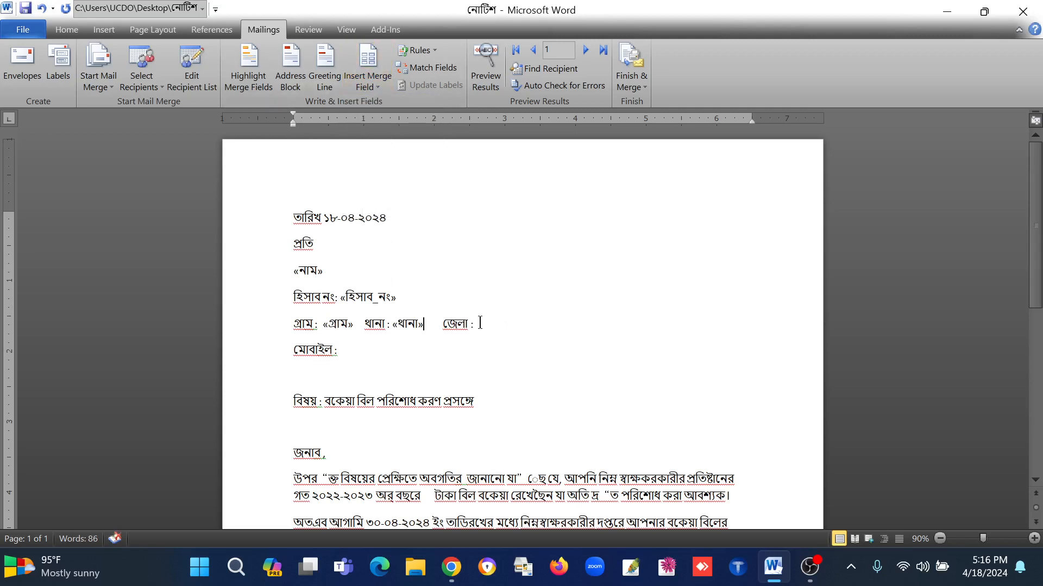
left_click(370, 76)
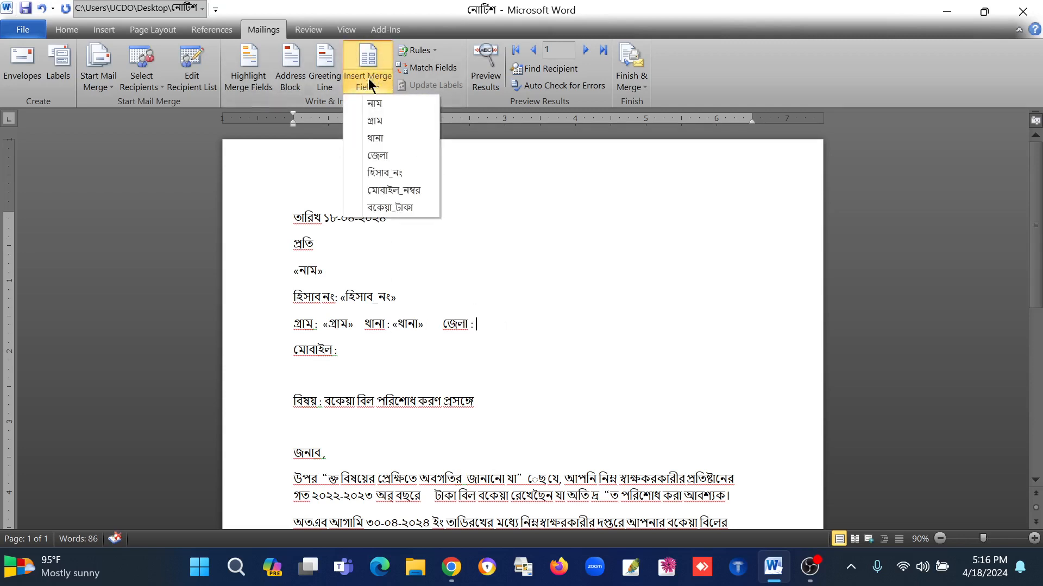
left_click(373, 157)
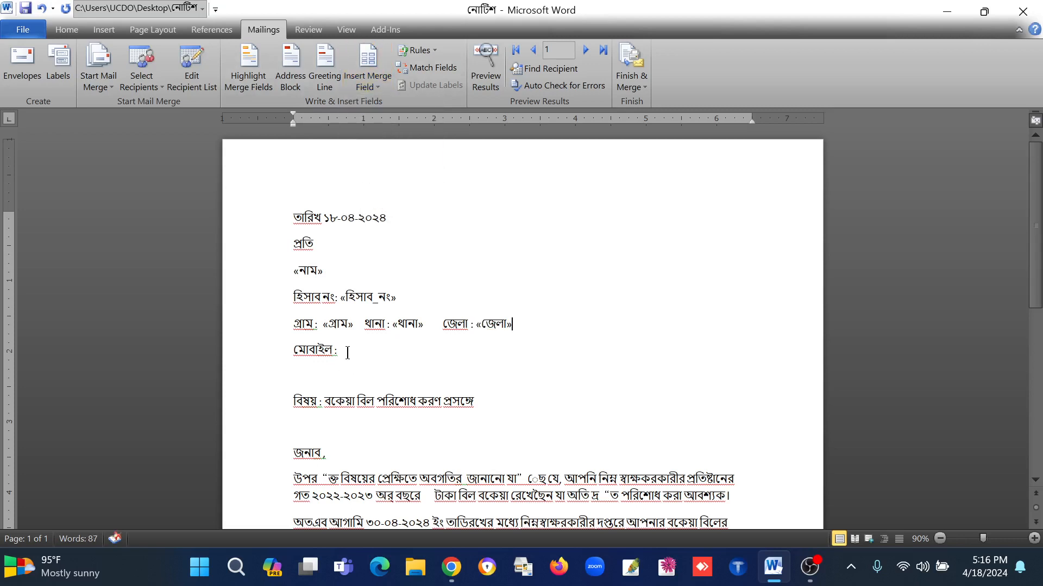
Step: Insert the মোবাইল_নম্বর merge field after মোবাইল and the বকেয়া_টাকা merge field before টাকা in the first body paragraph
left_click(368, 76)
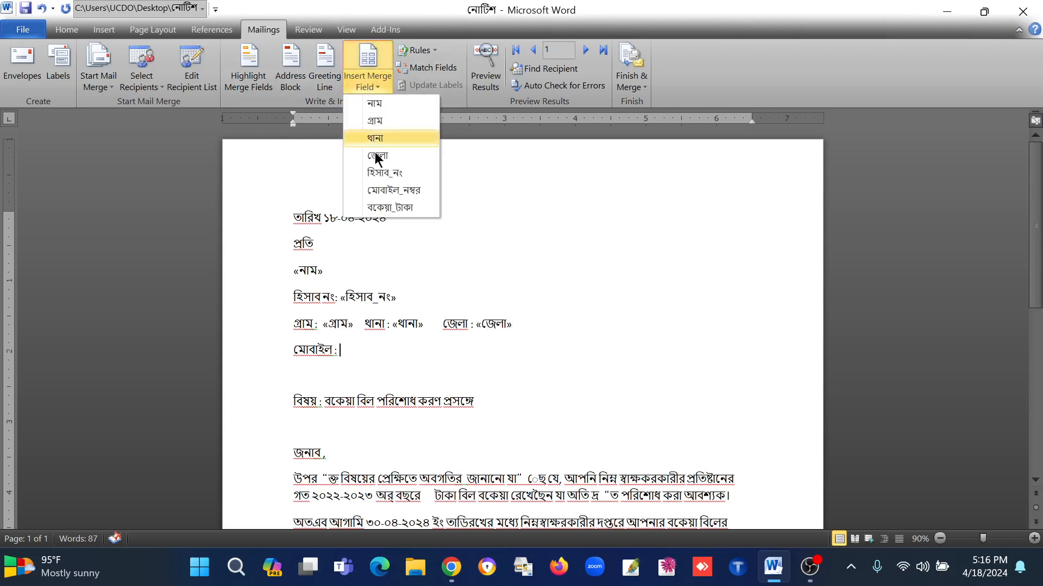
left_click(386, 188)
scroll(460, 301, "down", 3)
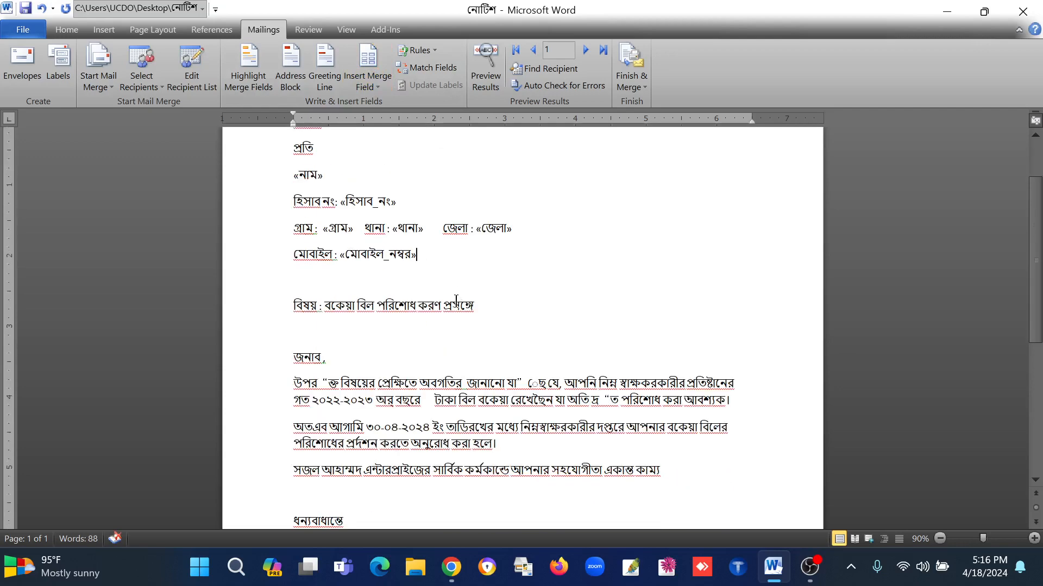
left_click(377, 86)
left_click(389, 206)
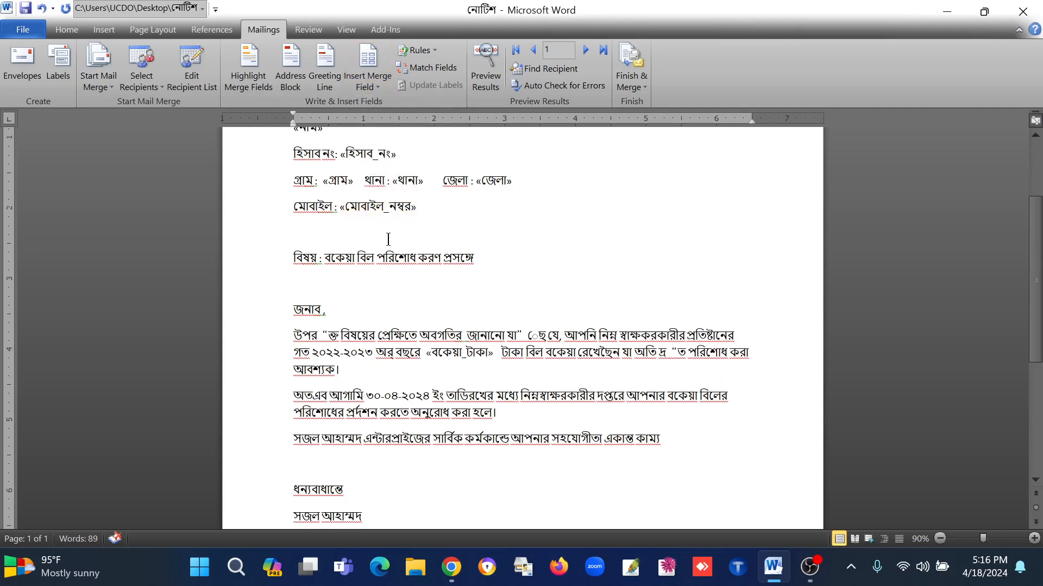
Step: Preview the merge results and look over the whole letter for the first recipient
scroll(418, 272, "up", 4)
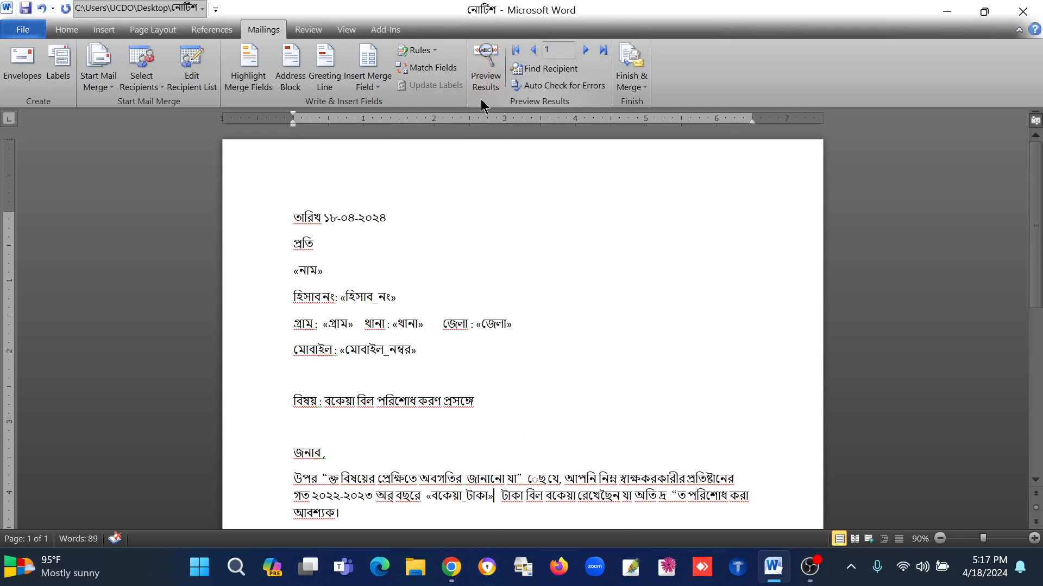
left_click(487, 80)
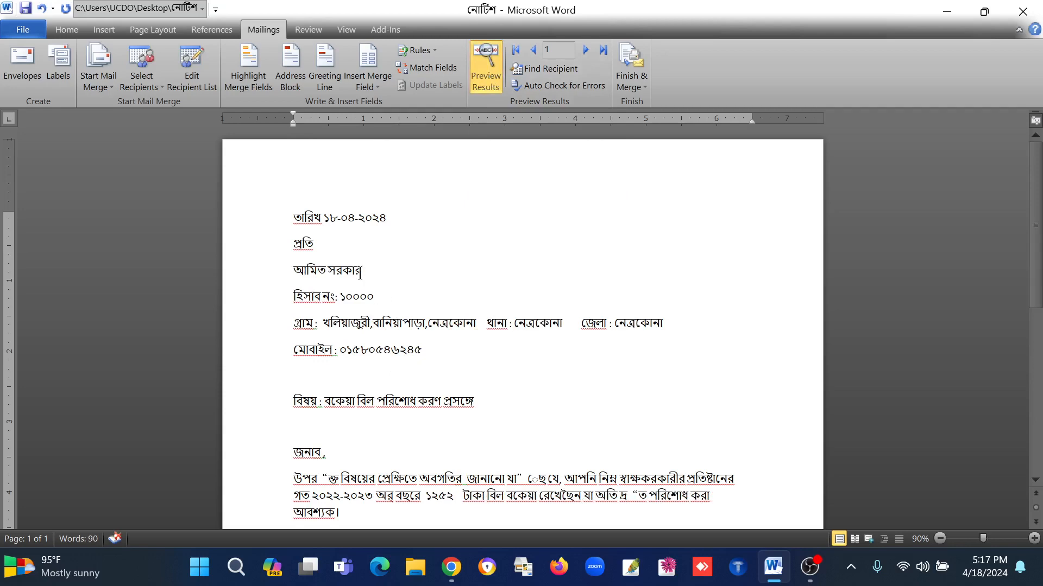
scroll(343, 270, "down", 10)
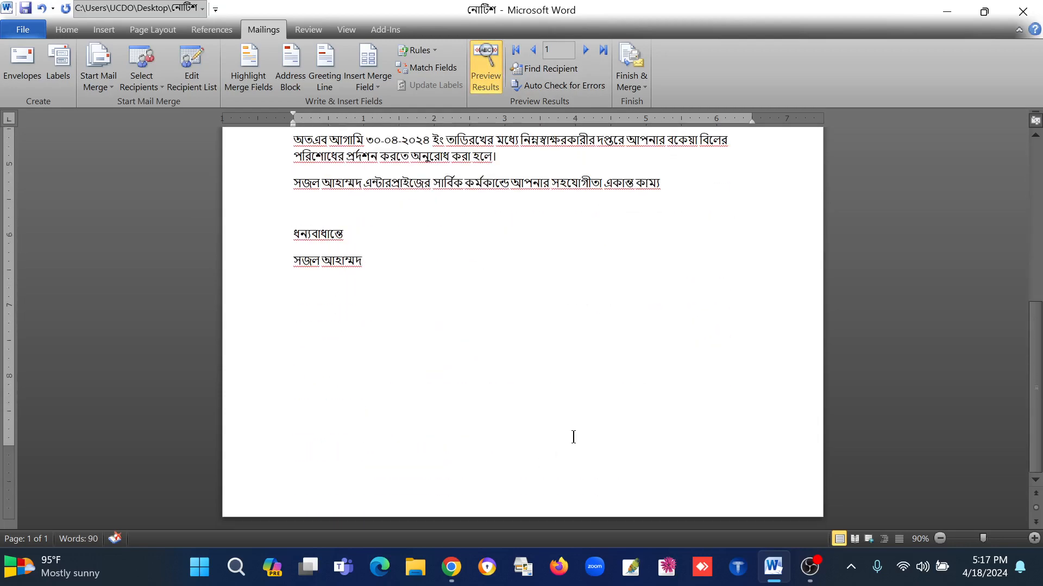
scroll(572, 437, "up", 10)
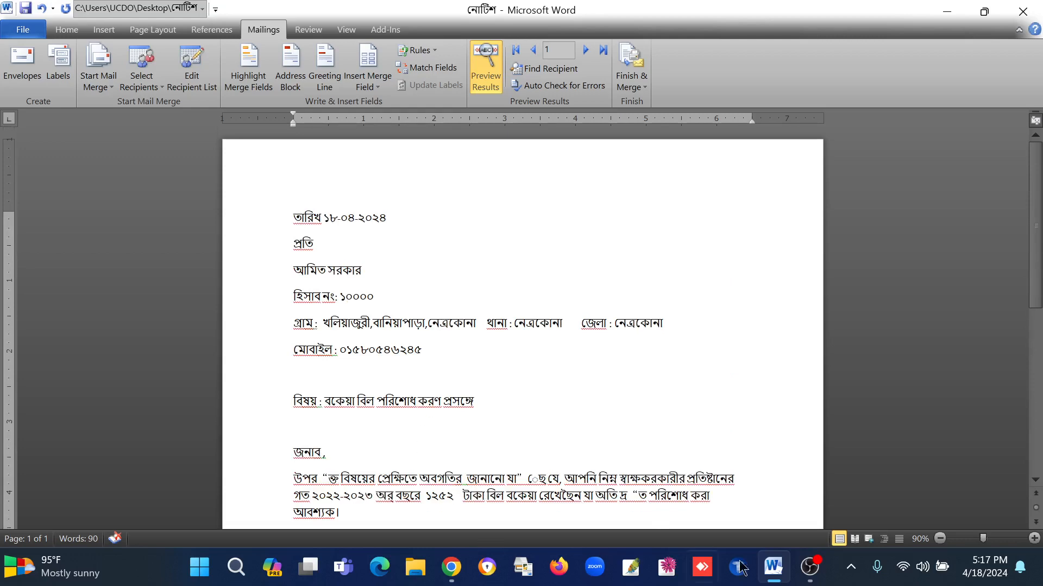
Step: Open the বকেয়া তালিখা document from the Desktop in a maximized window and examine the first recipient's row
mouse_move(775, 569)
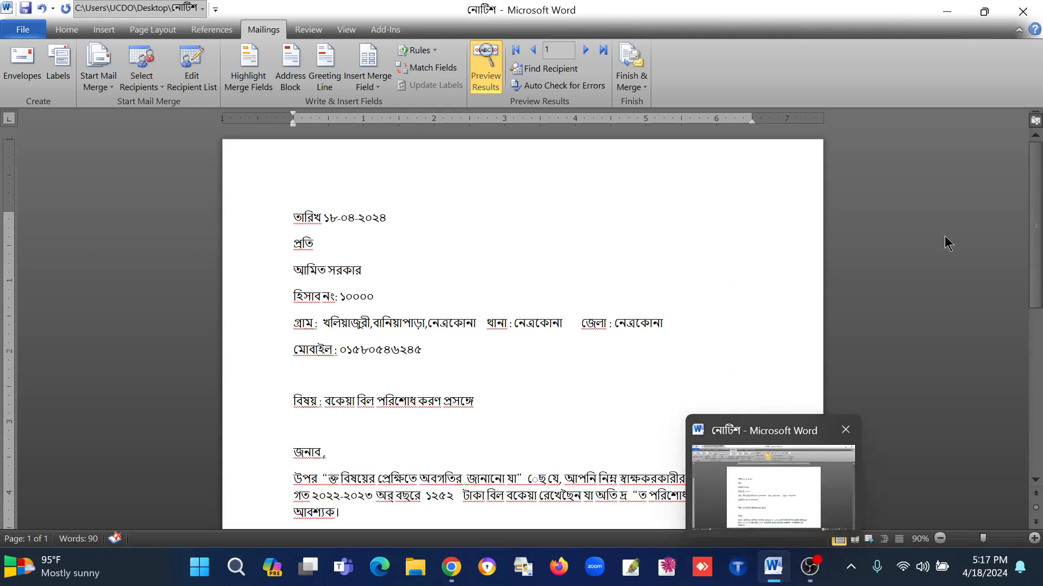
left_click(944, 16)
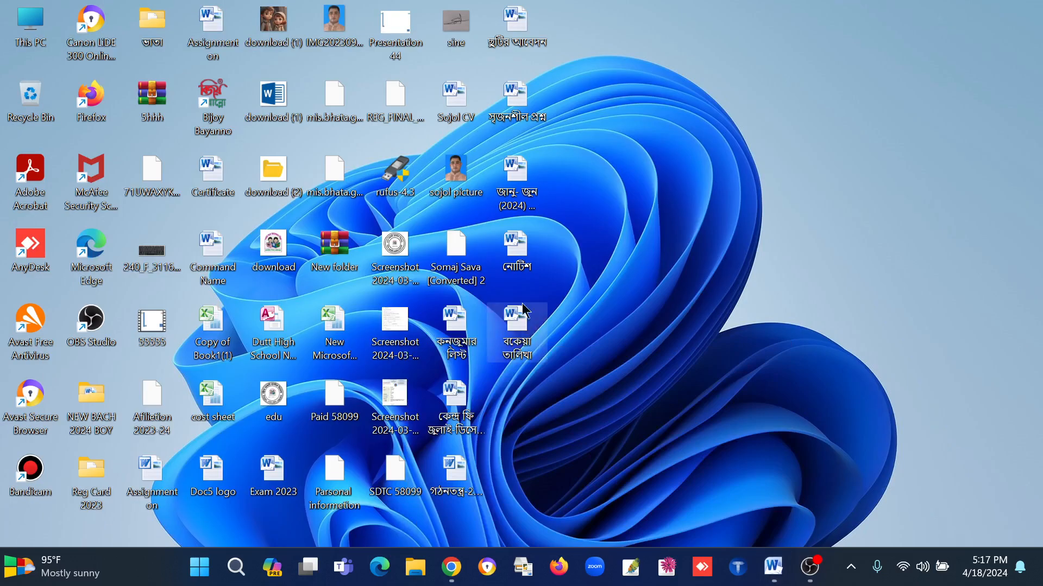
left_click(516, 341)
double_click(516, 341)
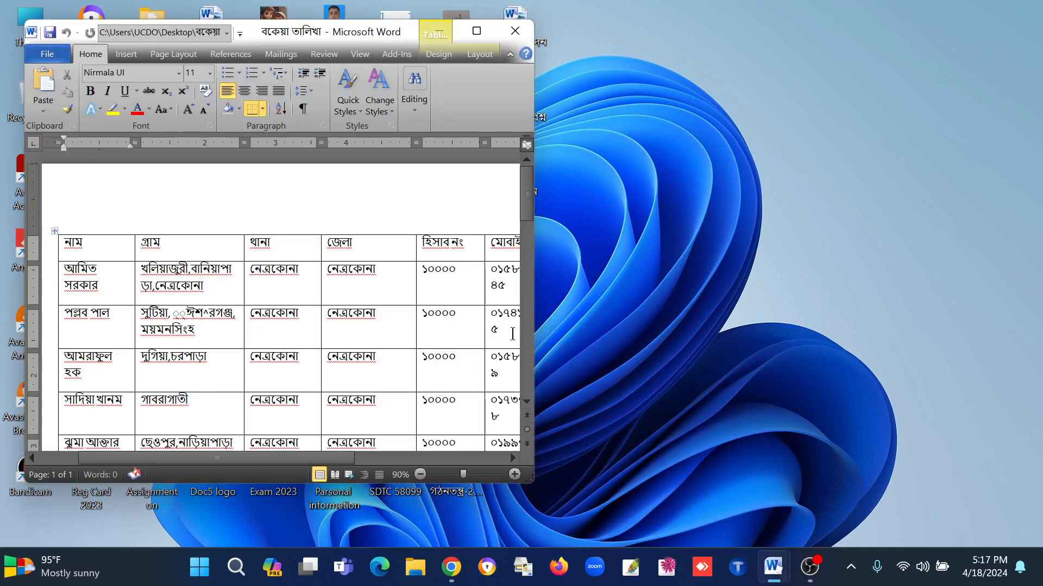
left_click(478, 29)
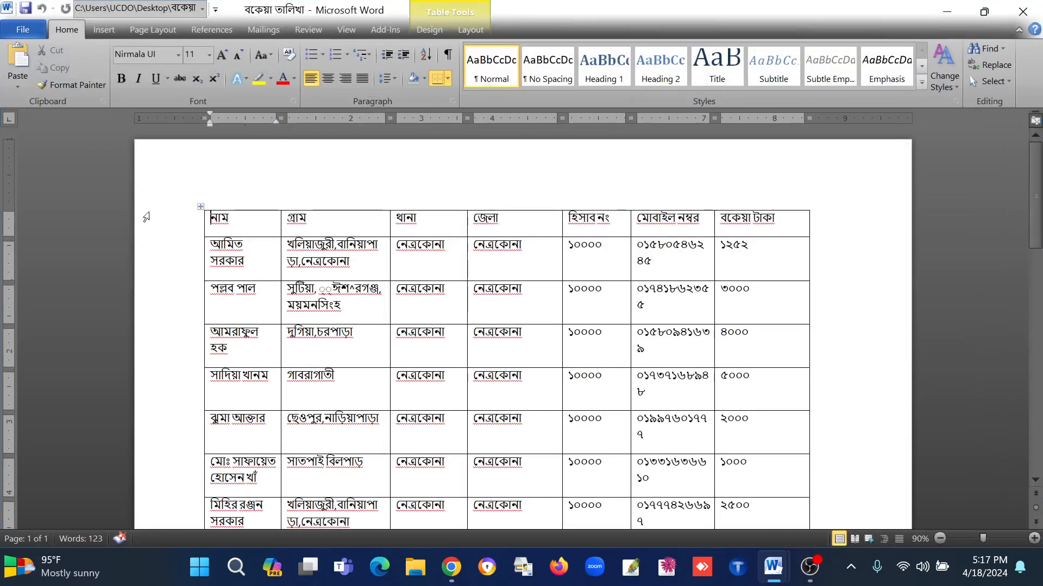
left_click(253, 259)
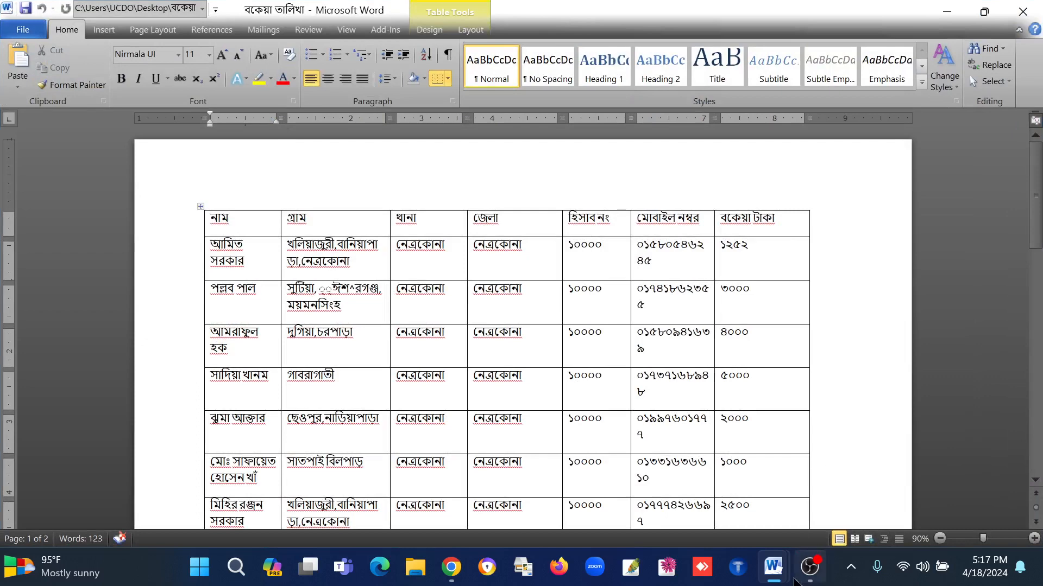
Step: Switch back to the নোটিশ letter and check the first recipient's merged details and due amount against the table
mouse_move(777, 570)
left_click(748, 542)
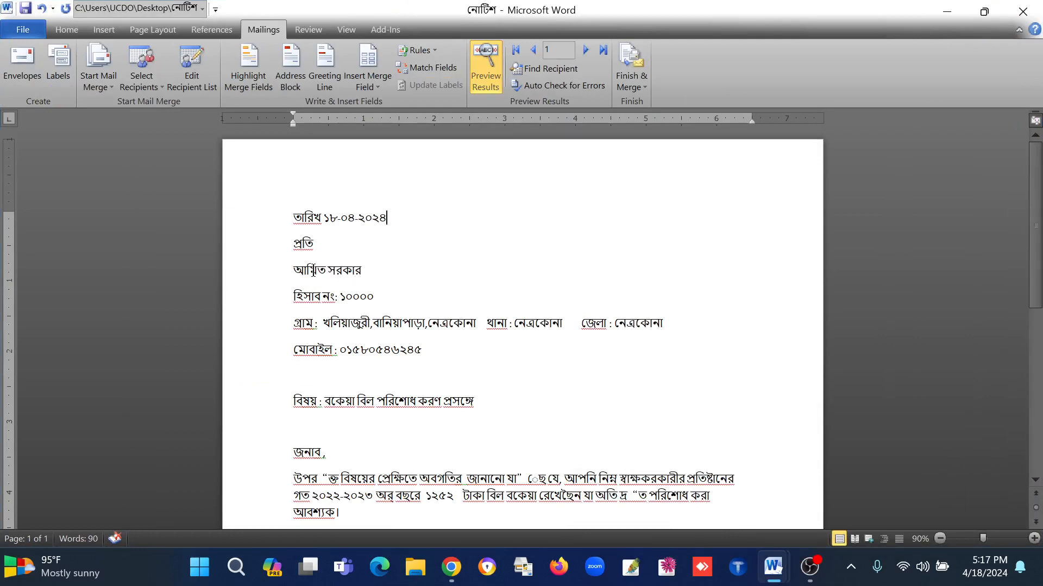
scroll(370, 270, "down", 2)
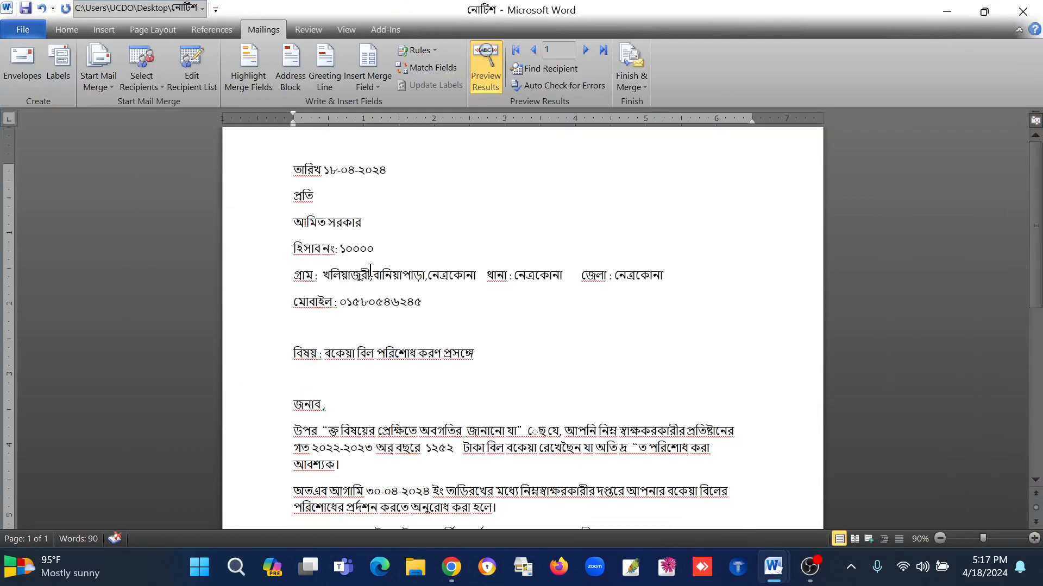
double_click(445, 400)
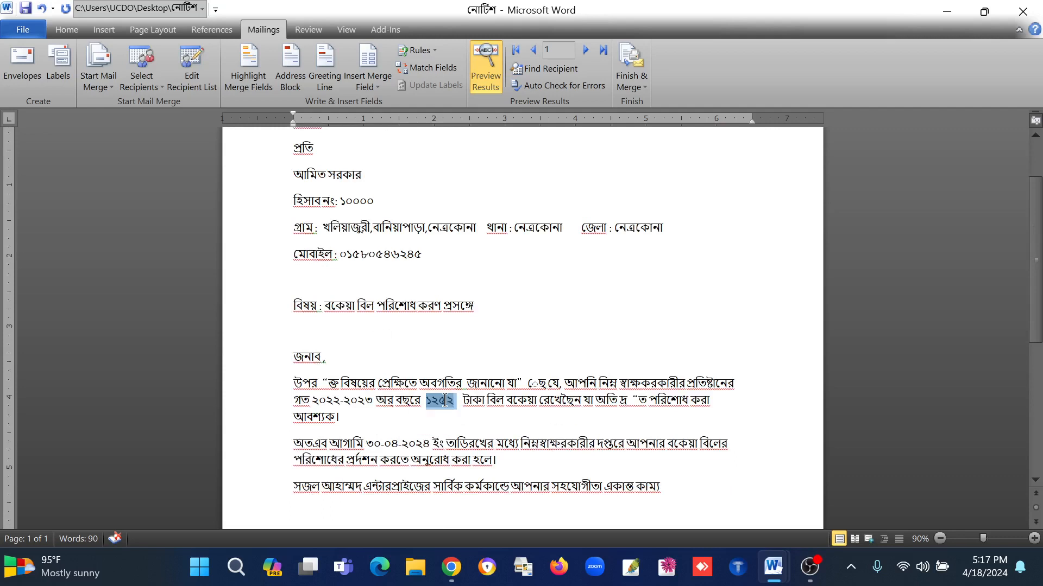
left_click(427, 400)
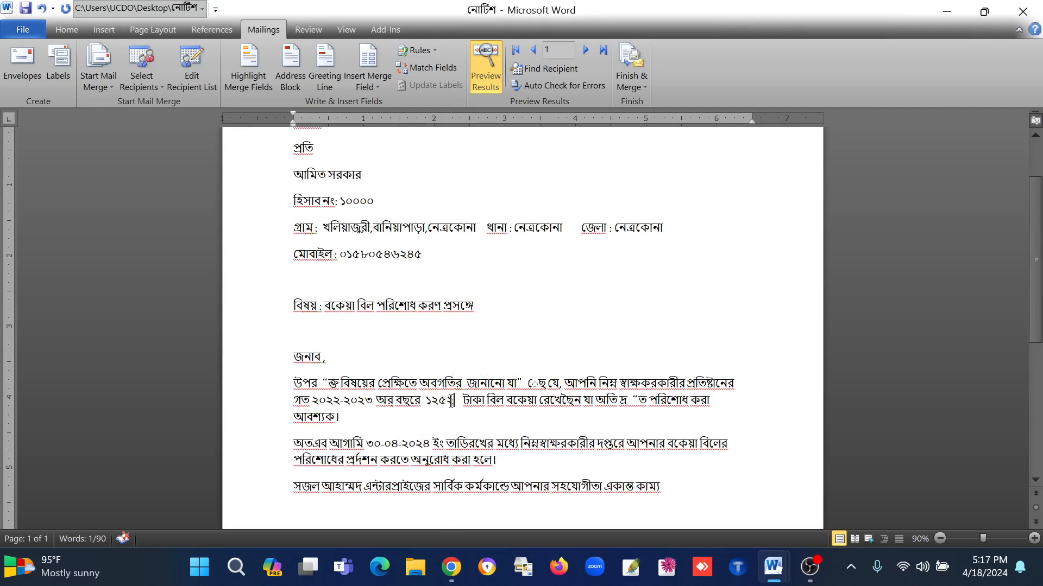
scroll(381, 347, "up", 1)
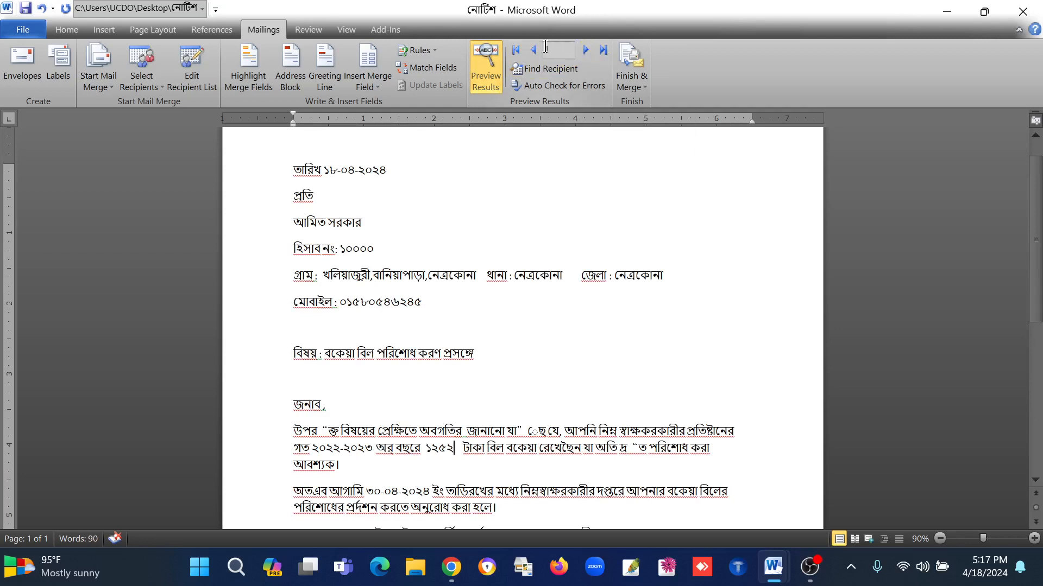
Step: Step forward through the previewed letters from record 1 to record 11, checking each recipient's merged data
left_click(585, 51)
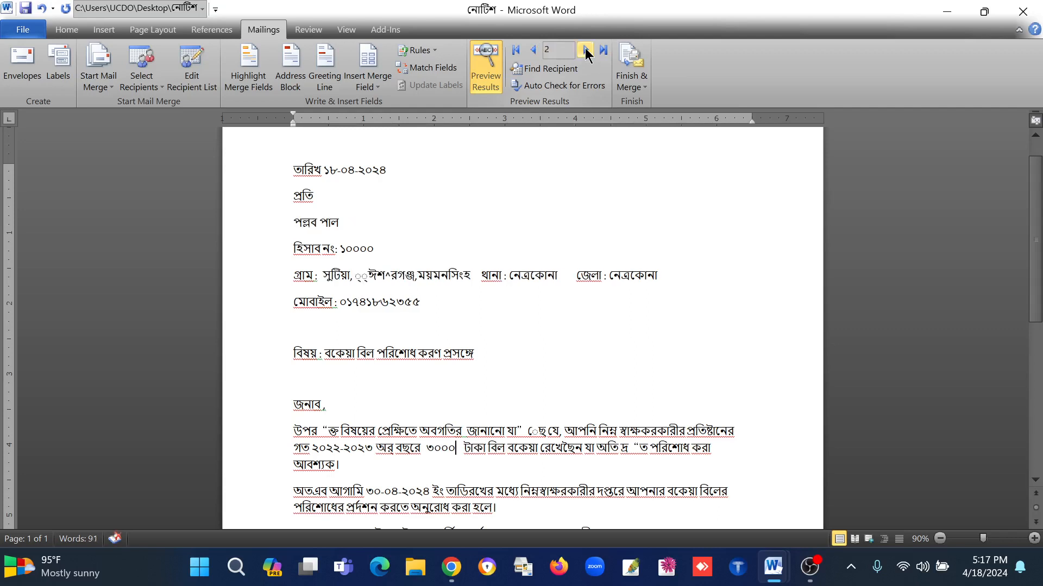
left_click(585, 51)
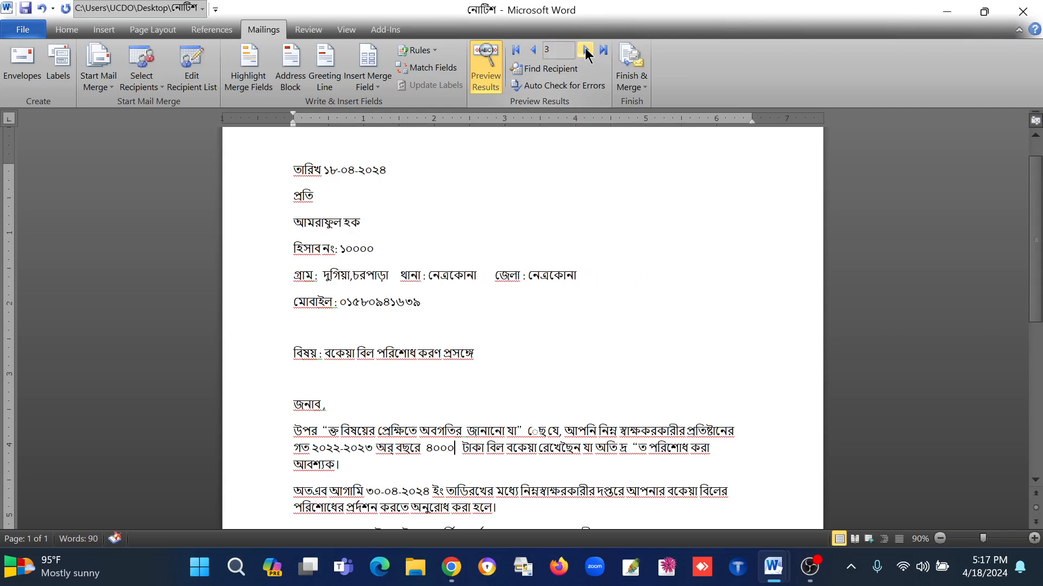
left_click(586, 51)
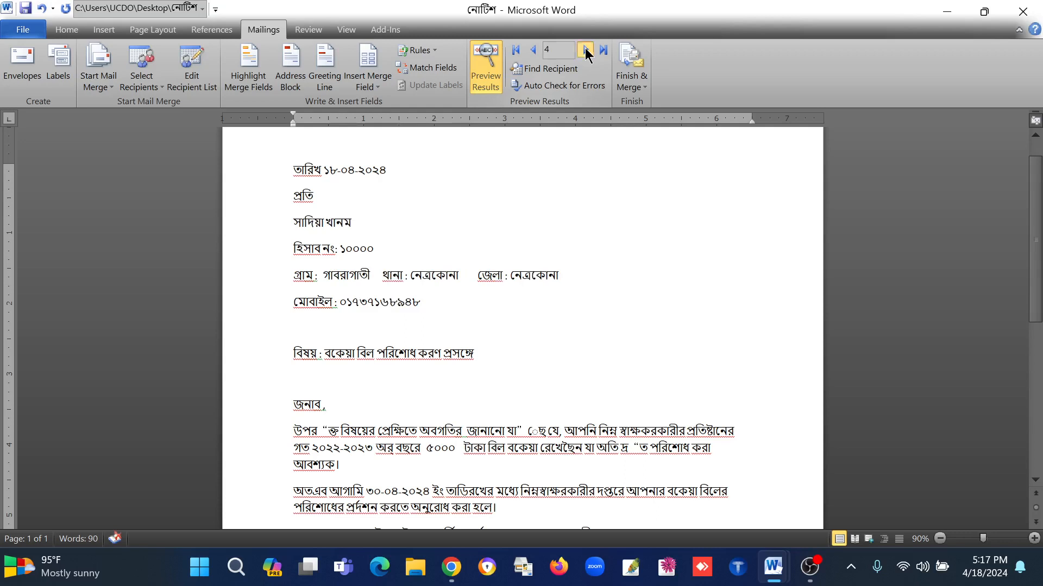
left_click(585, 51)
left_click(585, 51)
left_click(586, 51)
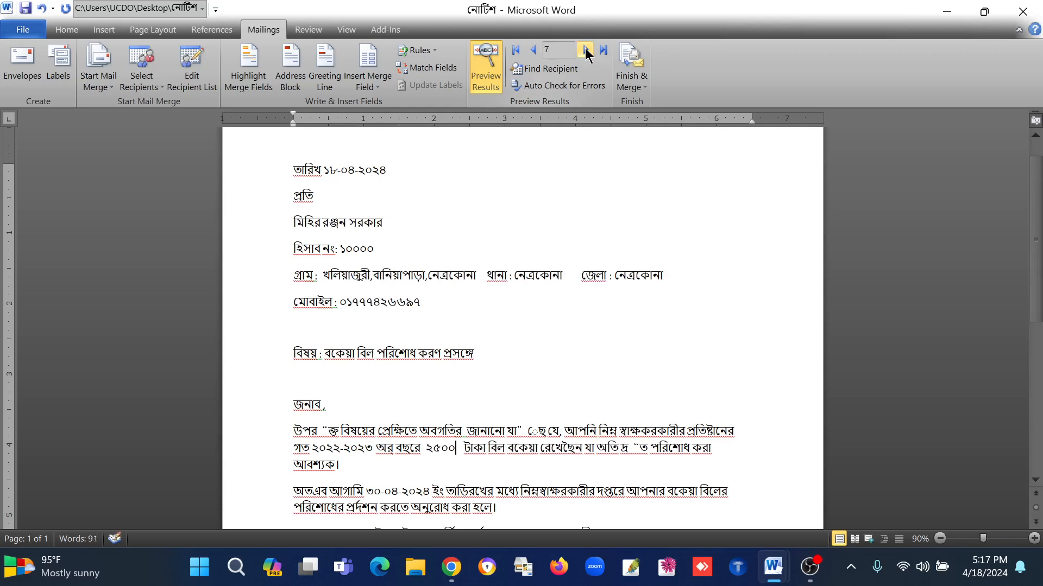
left_click(585, 51)
left_click(585, 50)
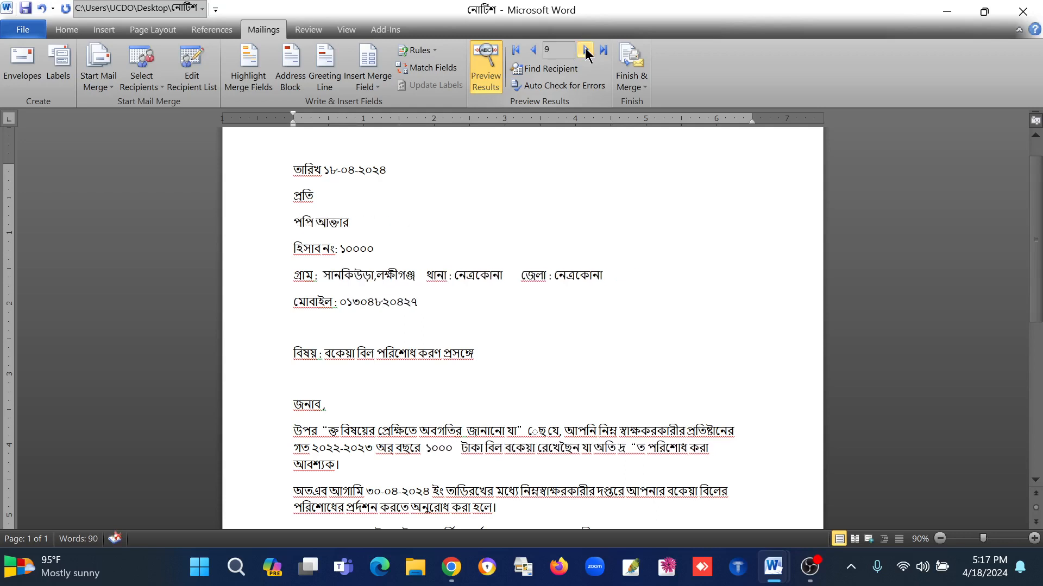
left_click(585, 51)
left_click(585, 51)
left_click(586, 51)
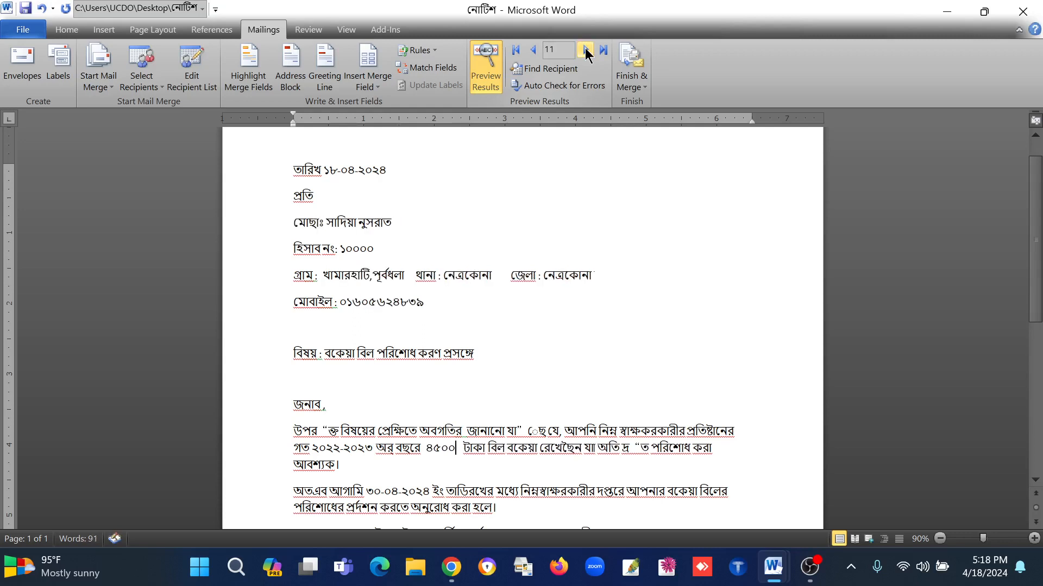
Step: Step the letter preview forward to record 13, then back to record 7, checking the merged recipient data
left_click(585, 50)
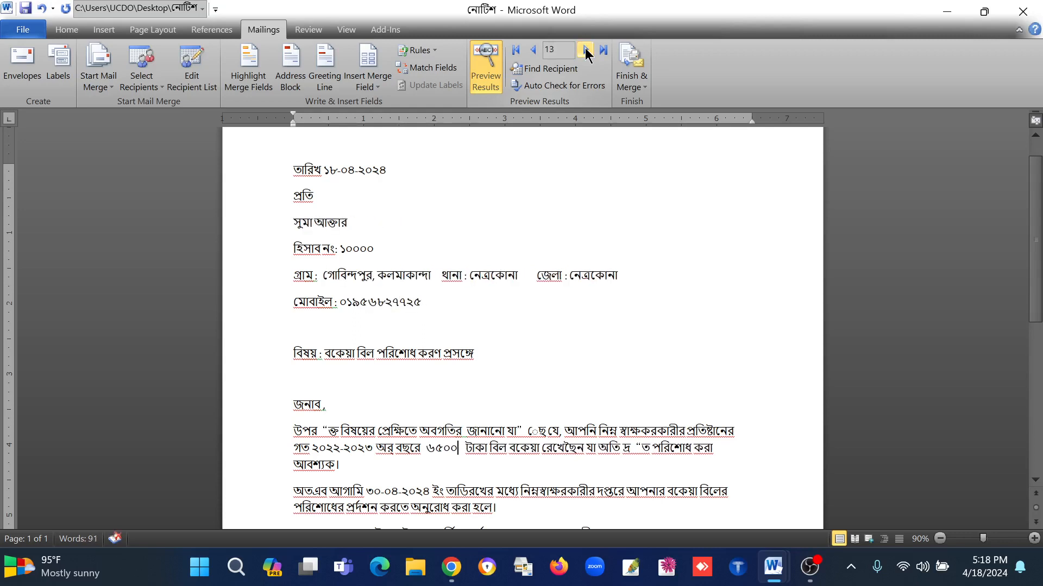
left_click(532, 51)
left_click(532, 52)
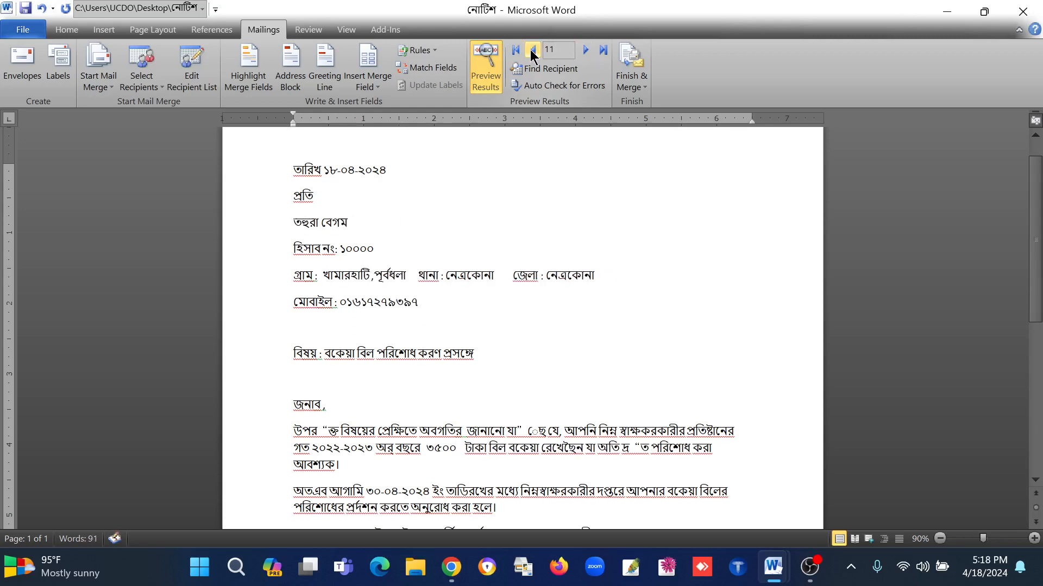
left_click(532, 51)
left_click(532, 52)
left_click(532, 52)
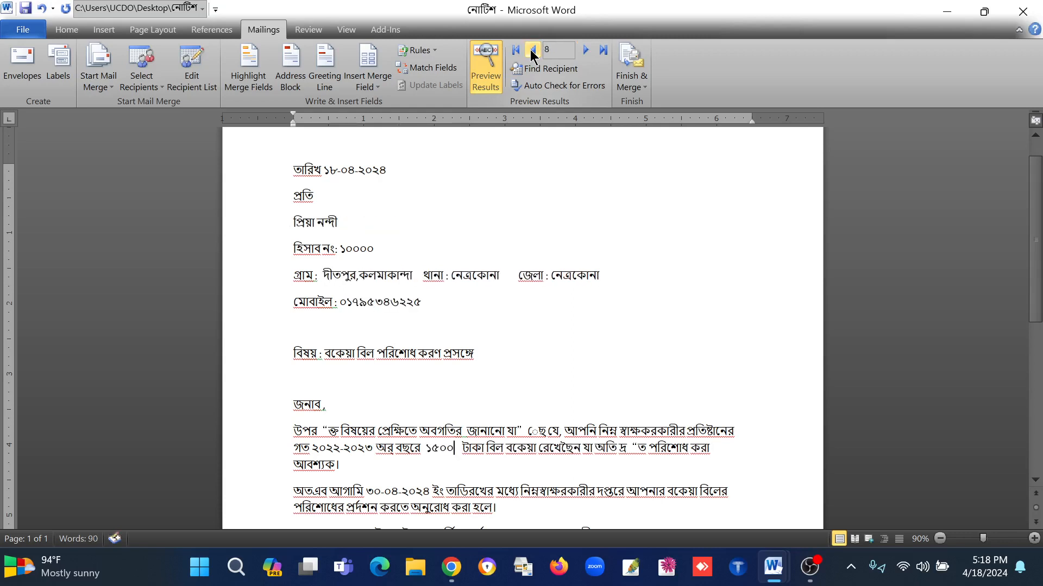
left_click(532, 52)
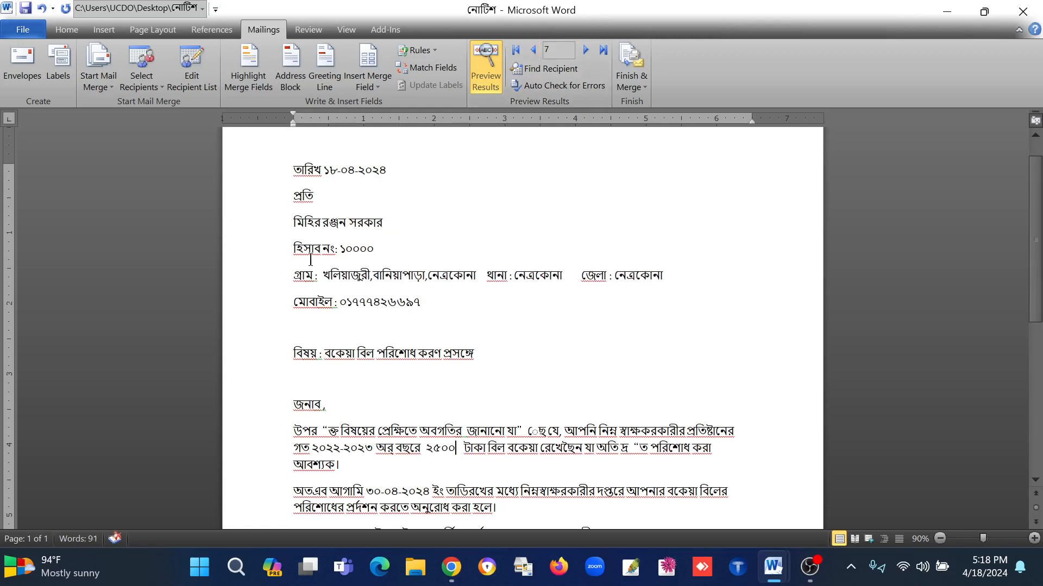
Step: Set the previewed letter to record 1
left_click(554, 53)
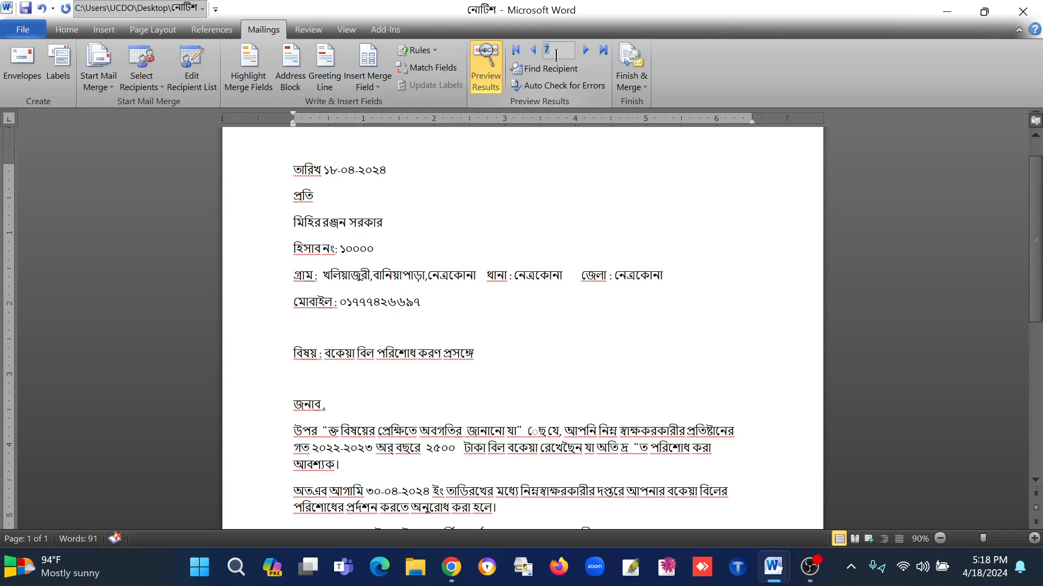
key("BackSpace")
type("1")
key("Return")
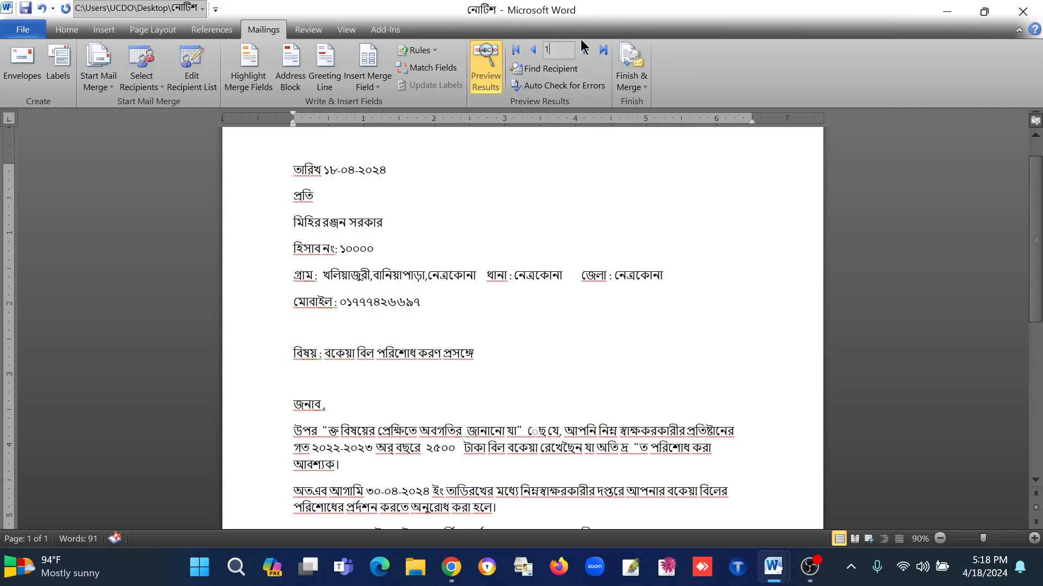
Step: Minimize the open documents and create a folder named বকেয়া নোটিশ on the Desktop
left_click(984, 11)
left_click(956, 11)
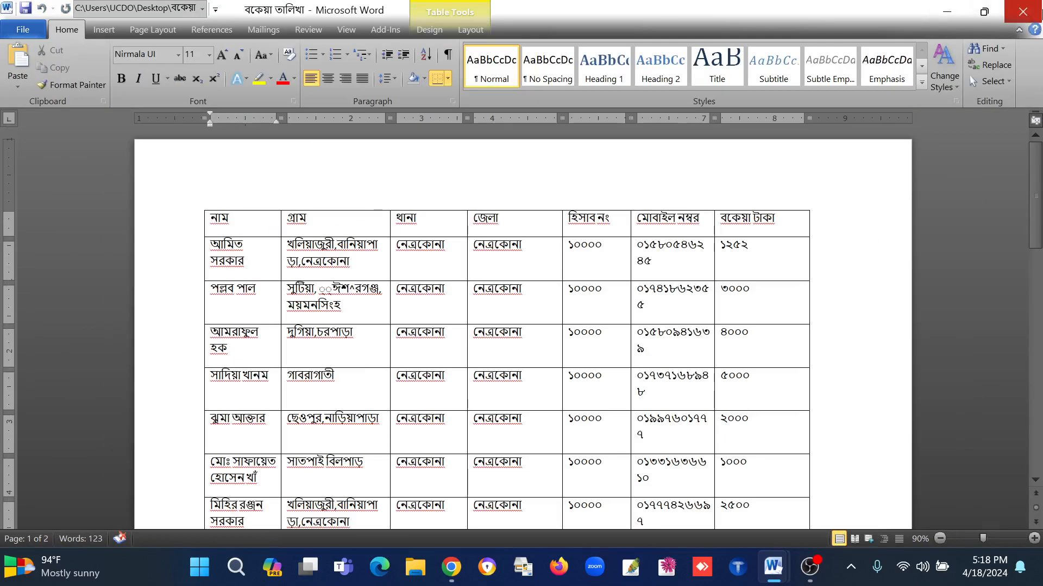
left_click(946, 12)
right_click(648, 114)
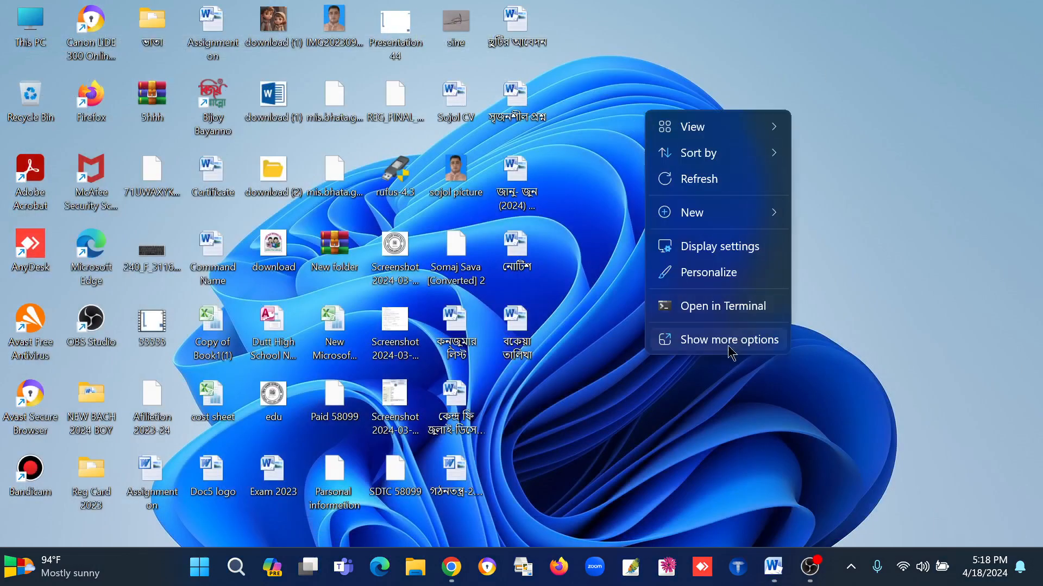
mouse_move(701, 213)
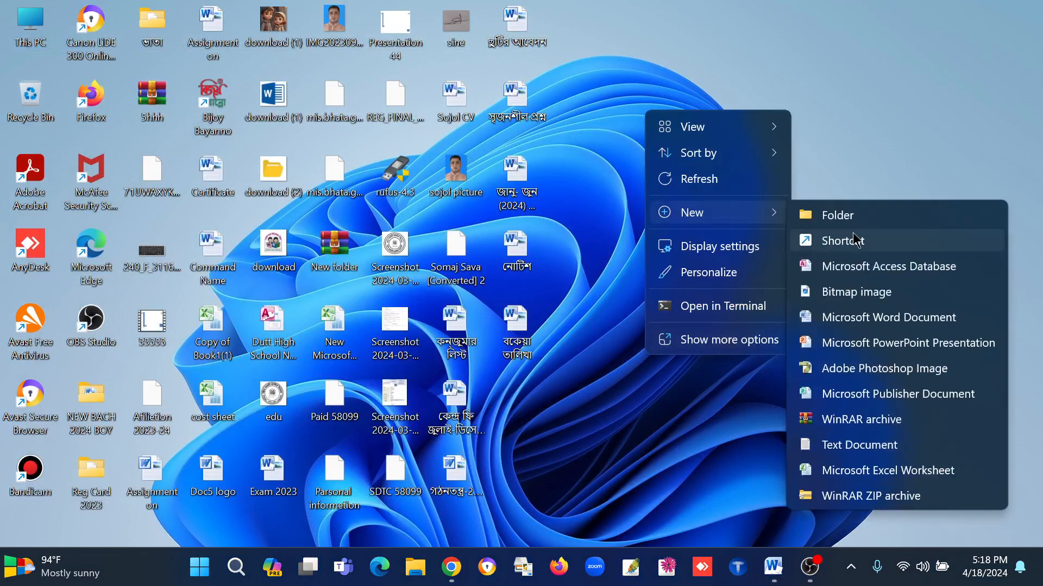
left_click(839, 211)
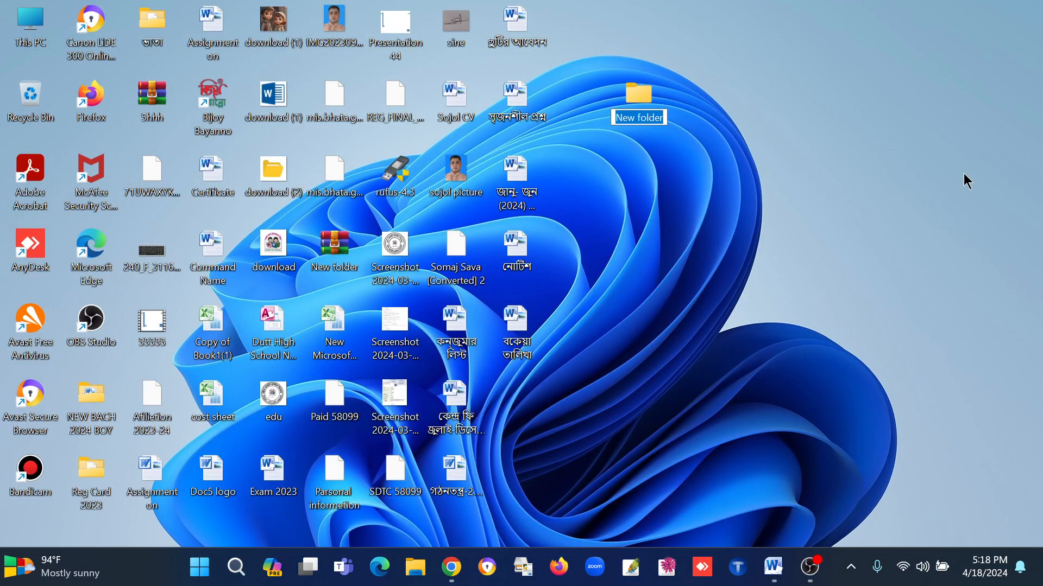
type("বকে")
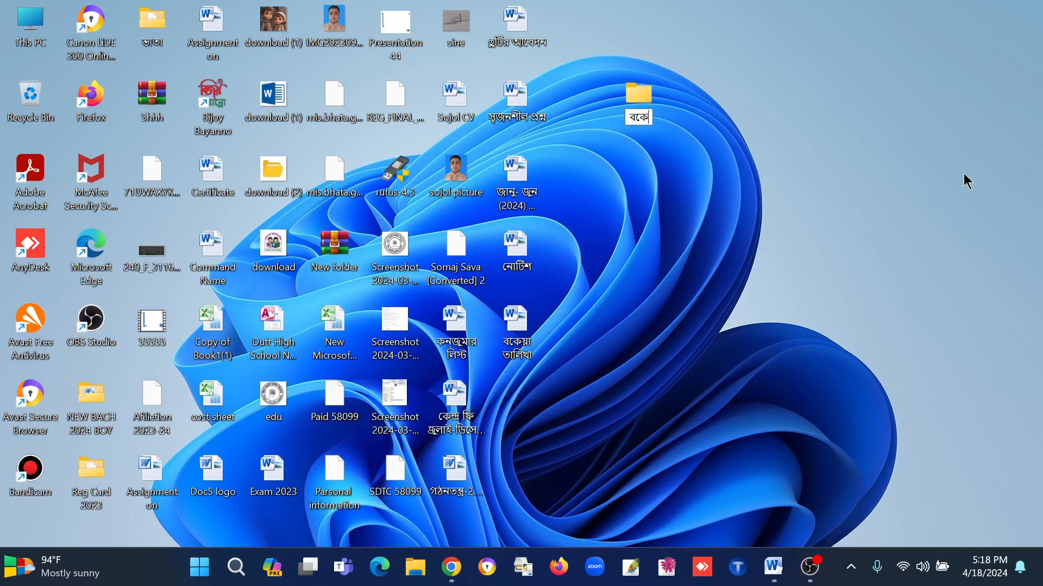
type("য়া নোটিশ")
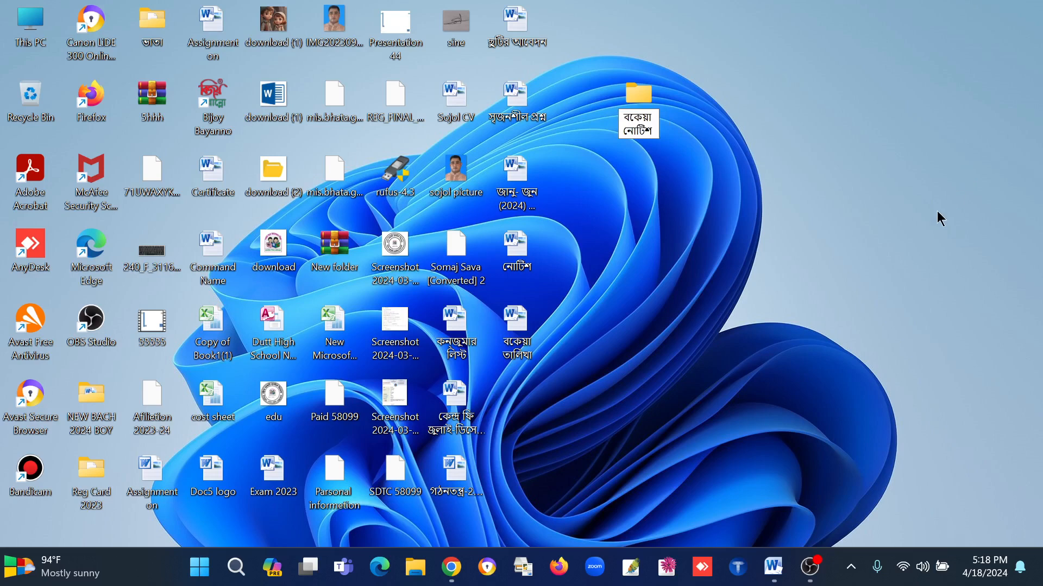
key("Return")
left_click(712, 242)
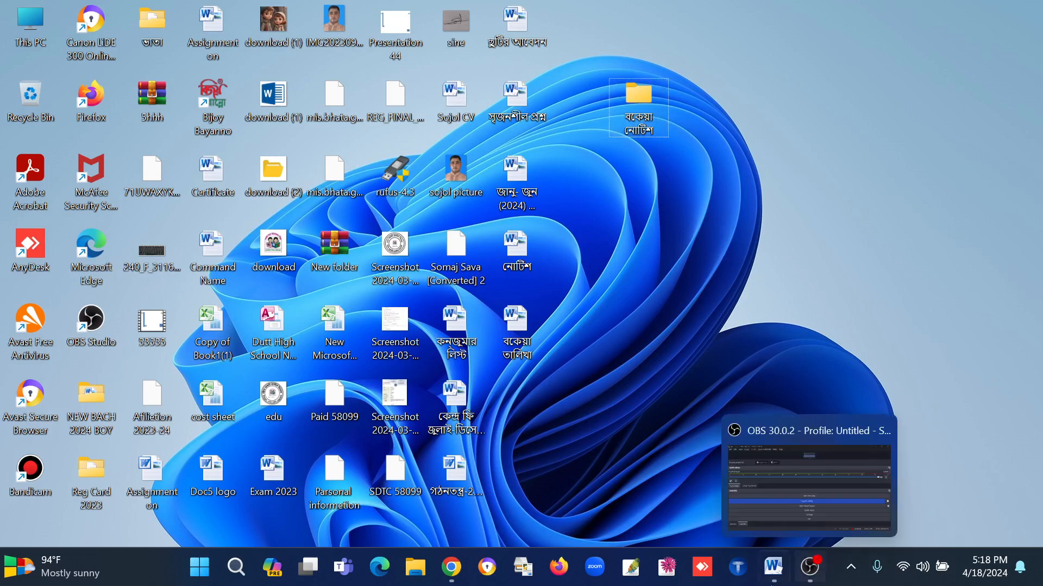
Step: Switch back to the নোটিশ letter and save record 1's previewed letter as 01 in the বকেয়া নোটিশ folder
mouse_move(768, 577)
left_click(793, 500)
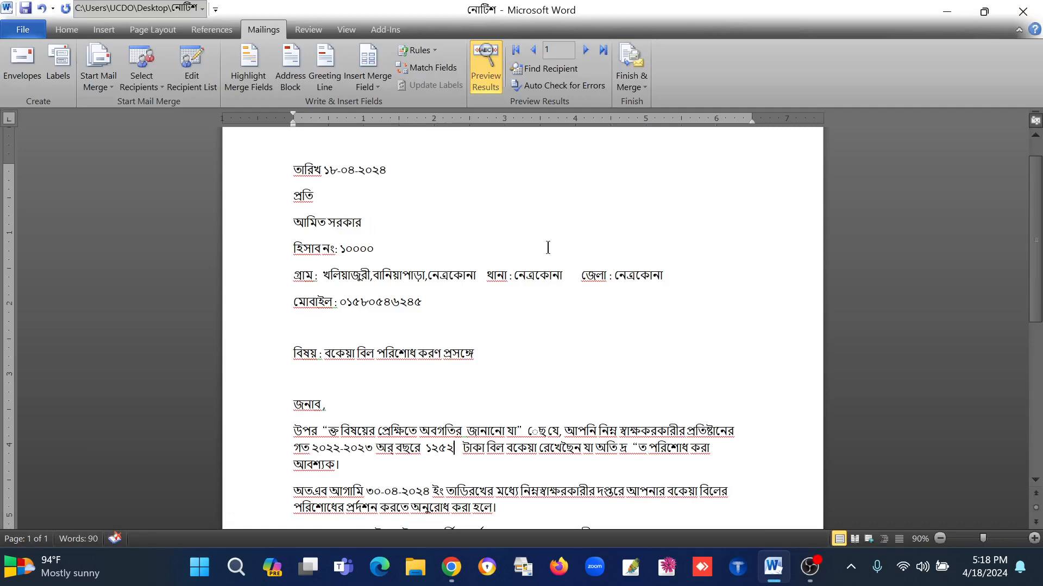
left_click(25, 32)
left_click(40, 73)
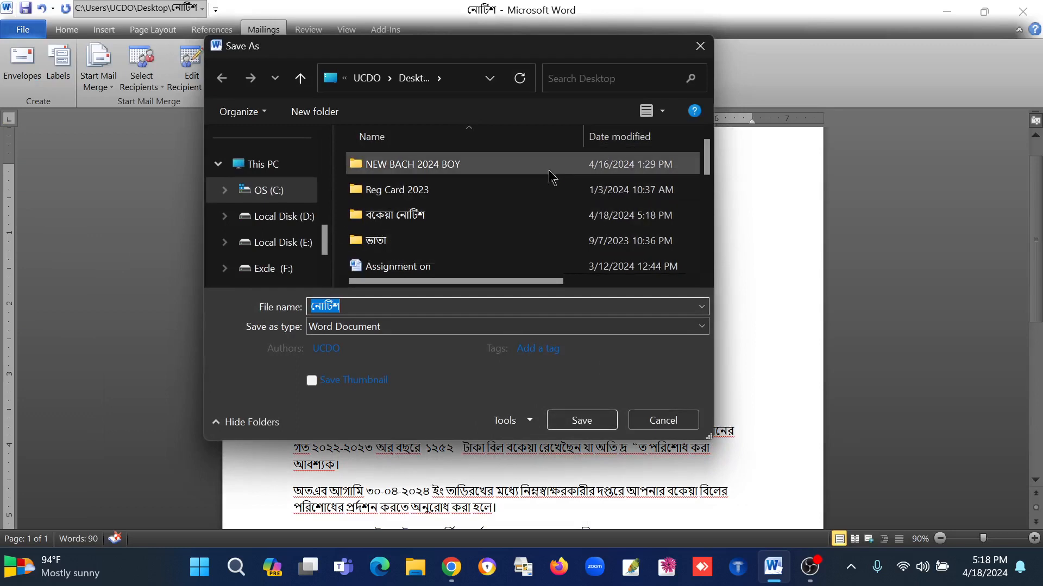
mouse_move(706, 161)
left_mouse_down()
mouse_move(706, 253)
mouse_move(712, 165)
left_mouse_up()
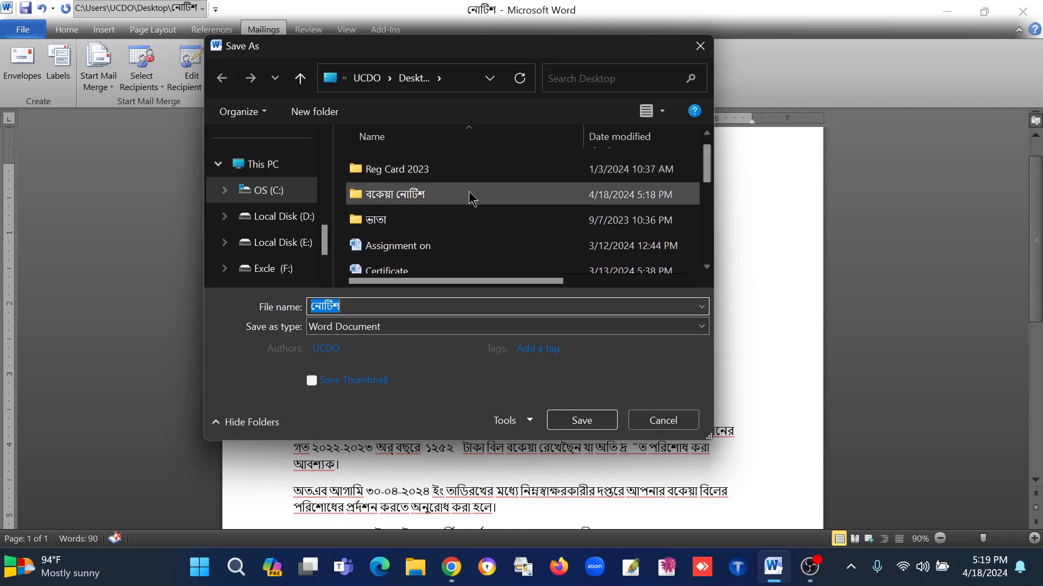
double_click(380, 195)
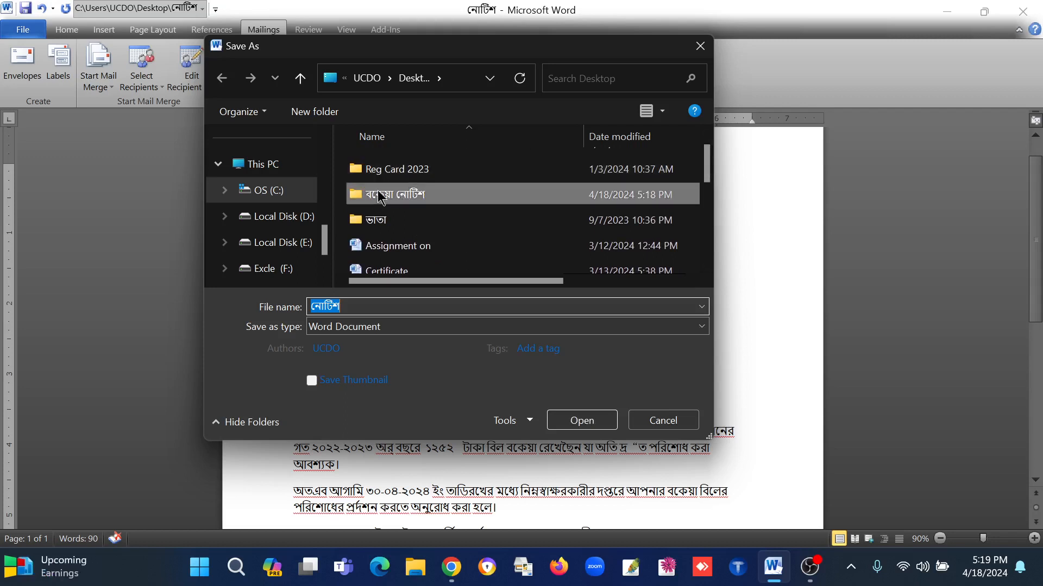
double_click(363, 306)
key("BackSpace")
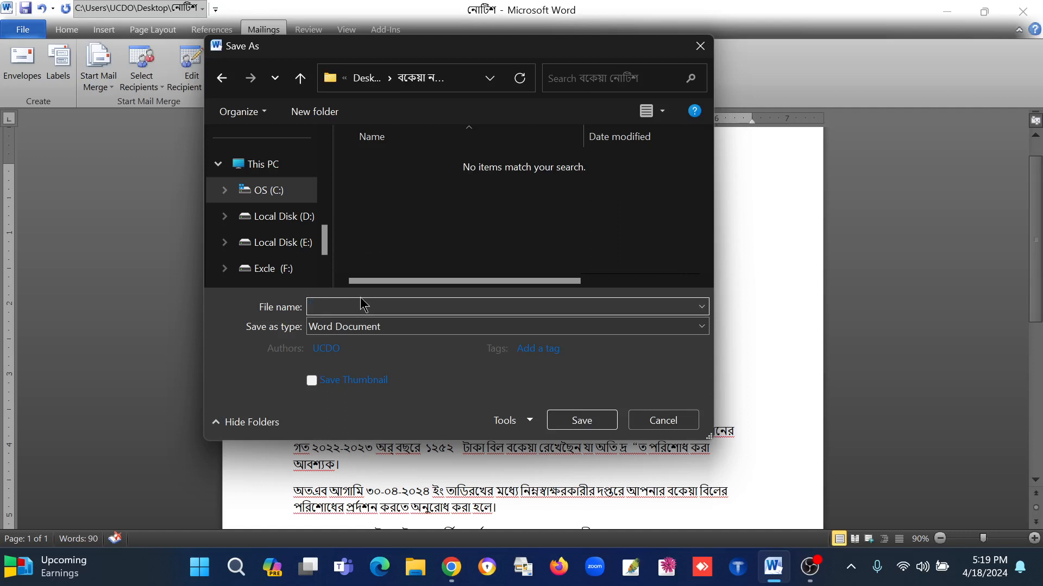
type("01")
left_click(582, 422)
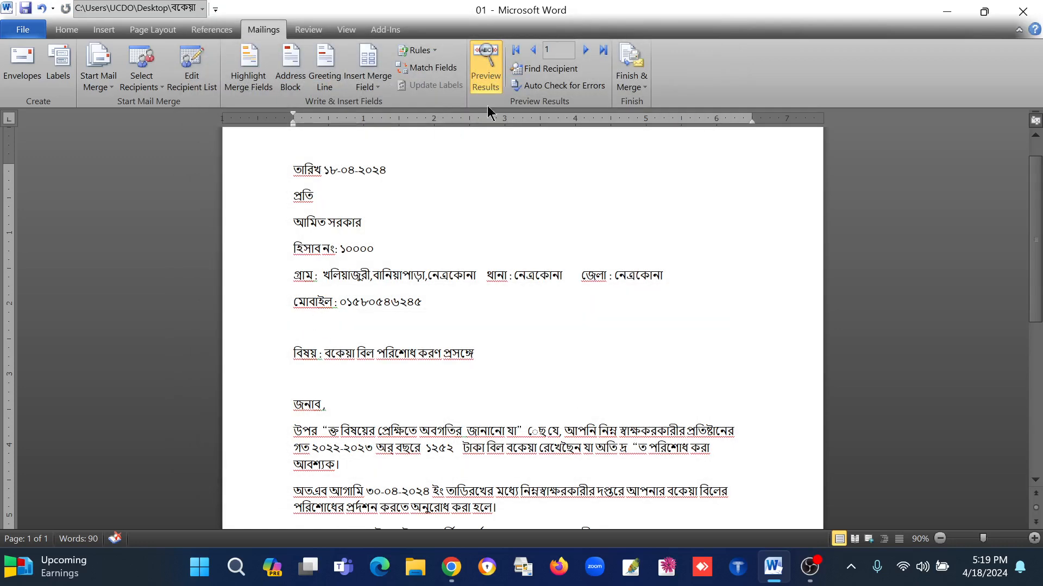
Step: Preview record 2 and save that letter as 02 in the বকেয়া নোটিশ folder
left_click(585, 50)
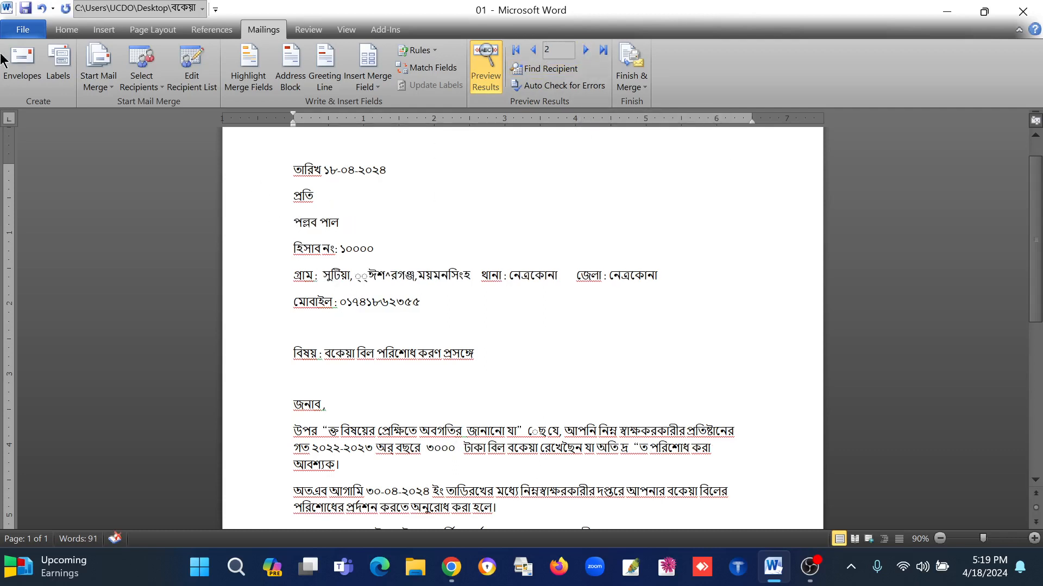
left_click(11, 34)
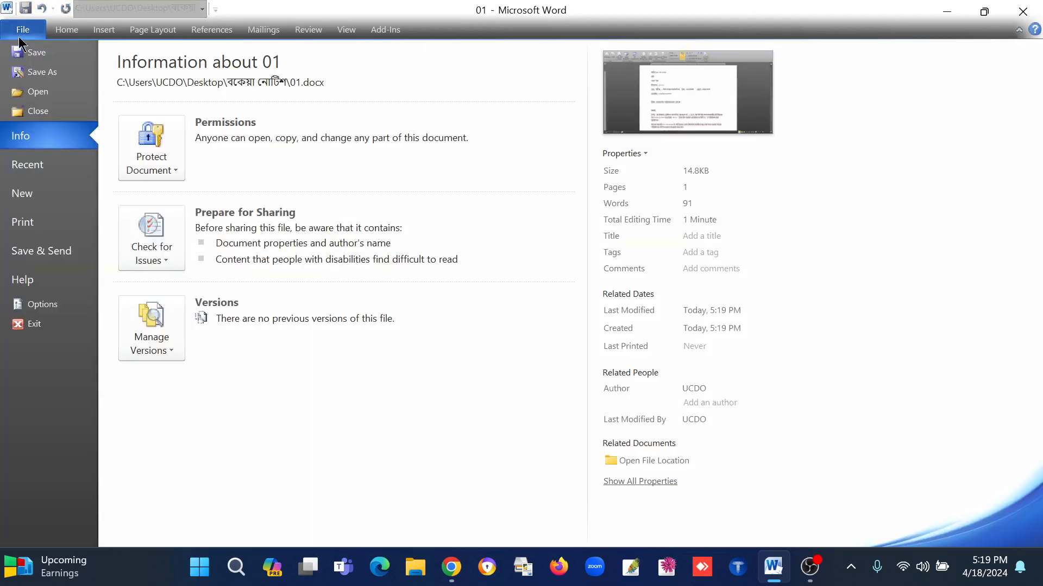
left_click(34, 70)
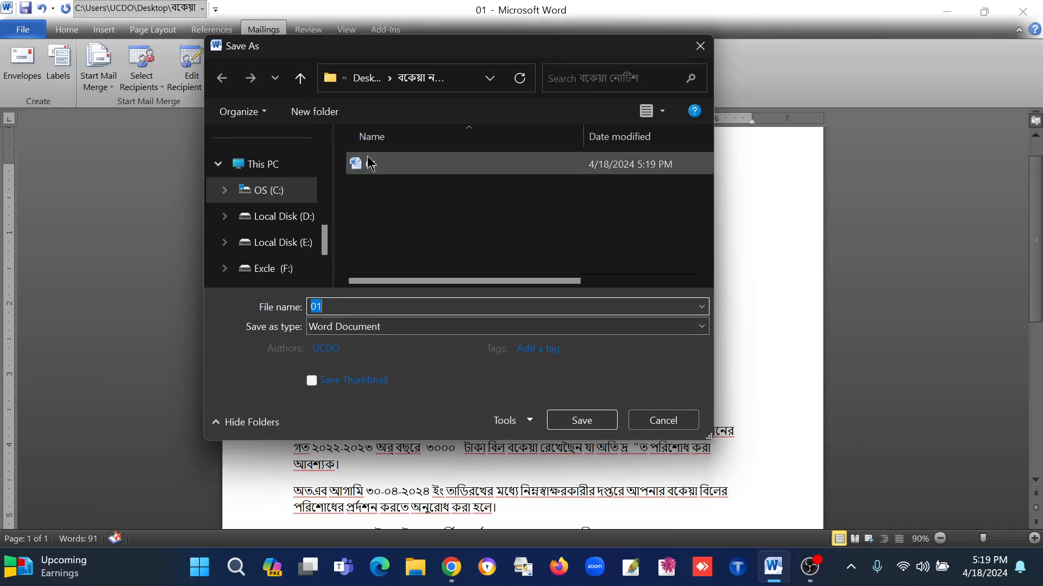
type("02")
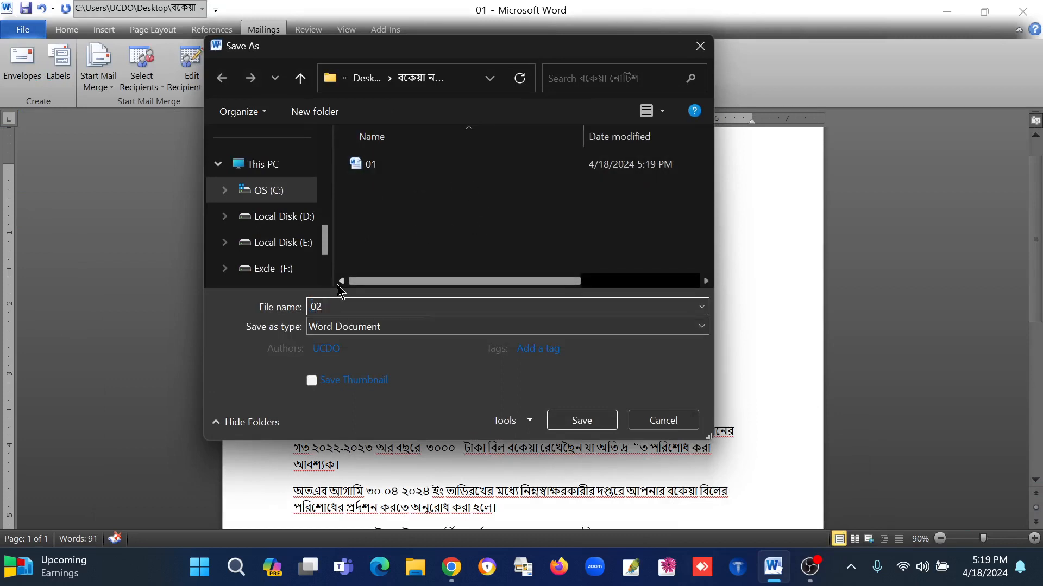
left_click(583, 422)
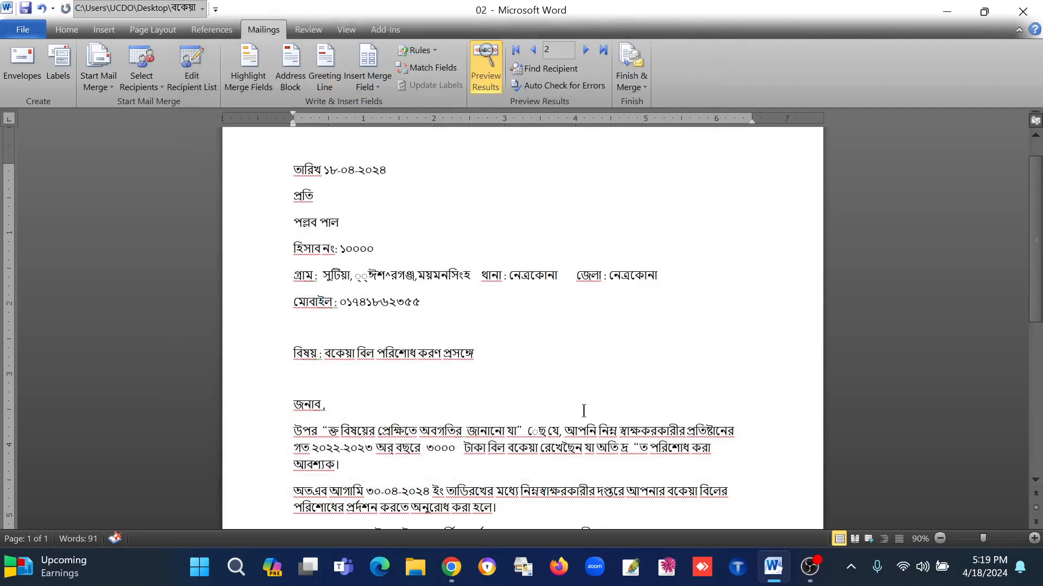
Step: Open the বকেয়া নোটিশ folder on the Desktop, check the saved letter files, and close it
left_click(947, 11)
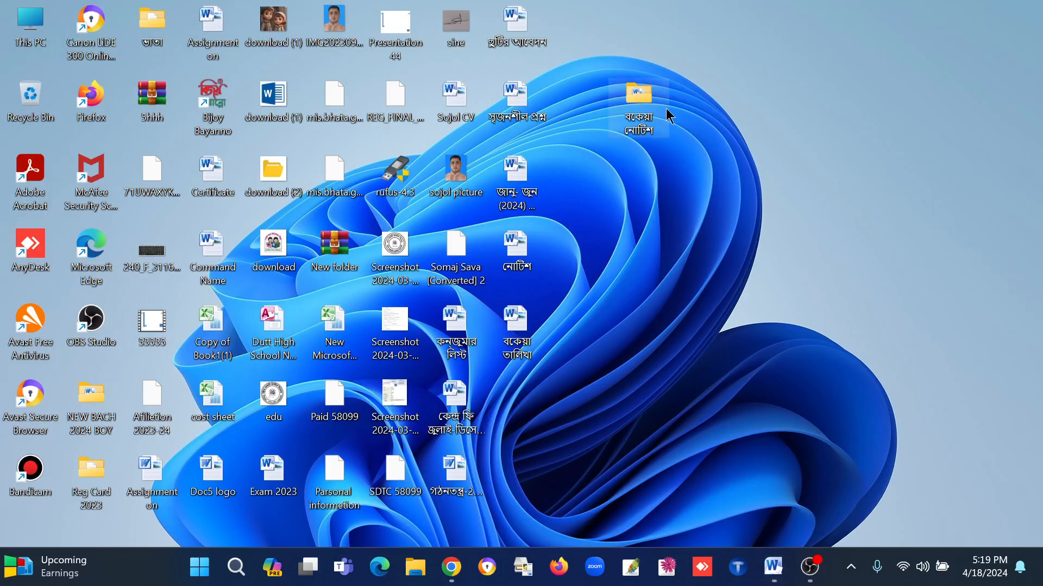
double_click(639, 120)
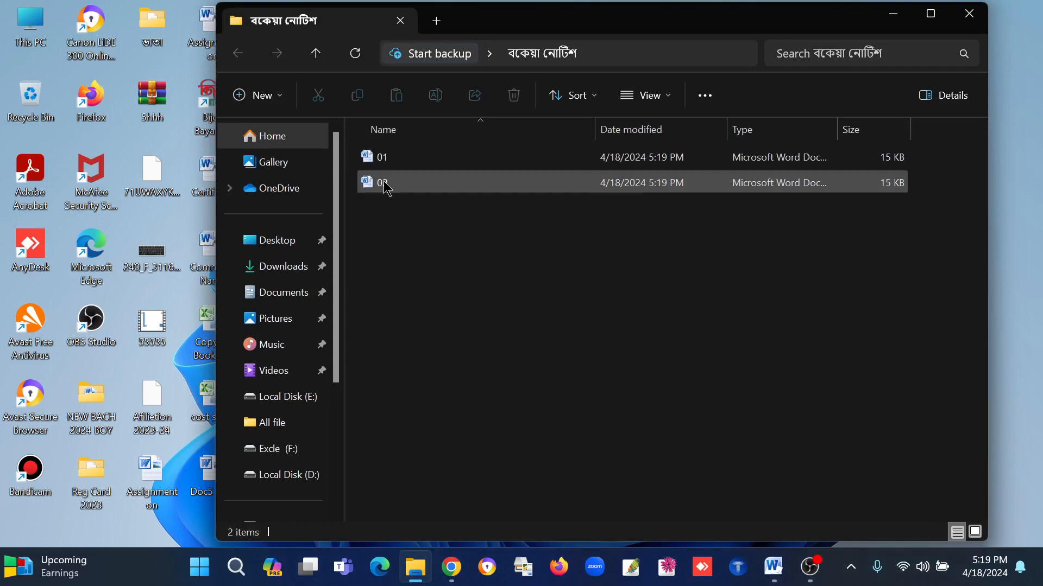
left_click(969, 14)
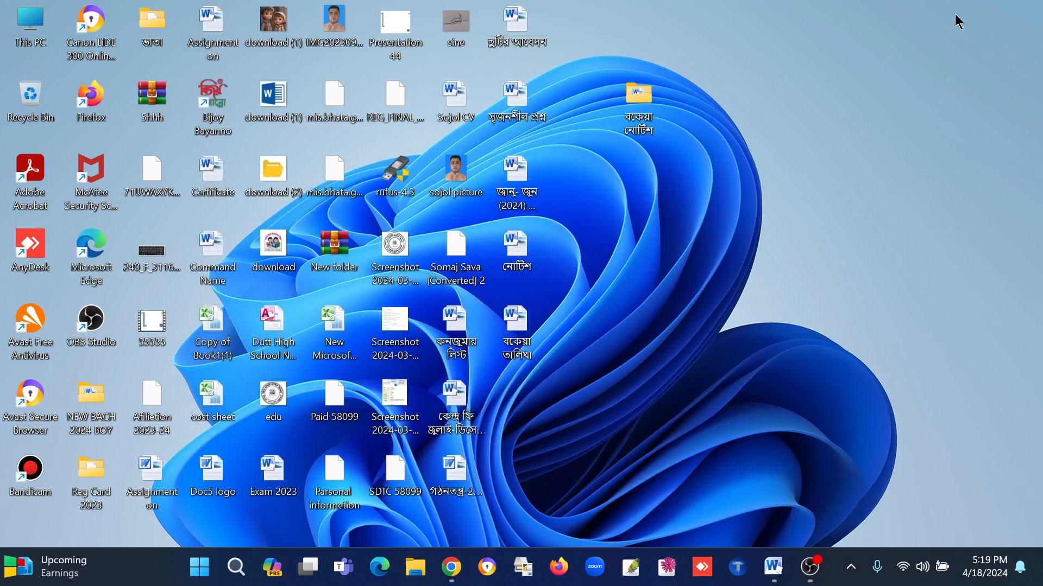
Step: Return to the 02 letter, look it over to its end, and browse the previewed records back to record 1
left_click(773, 567)
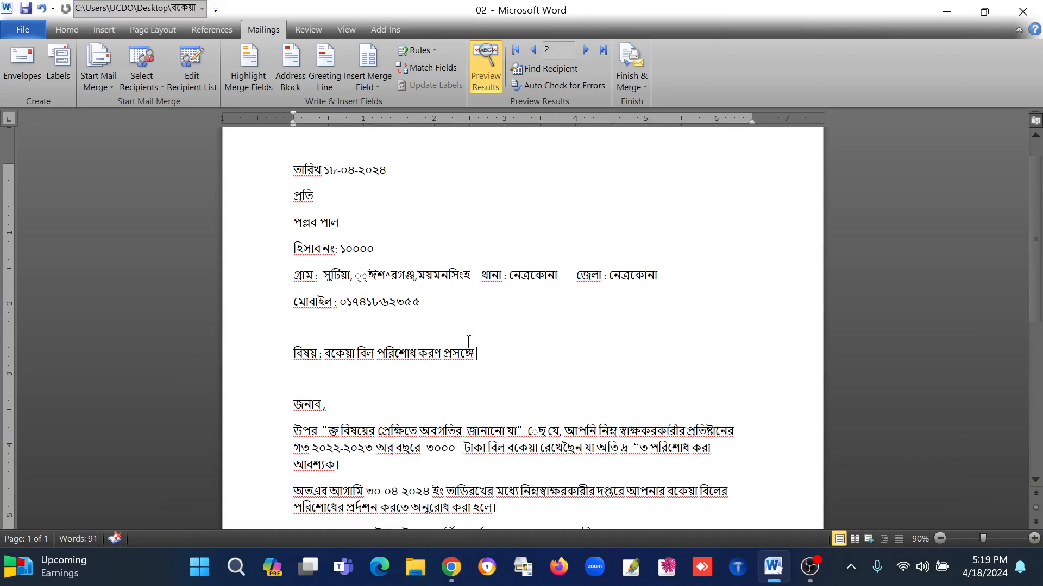
scroll(468, 342, "down", 10)
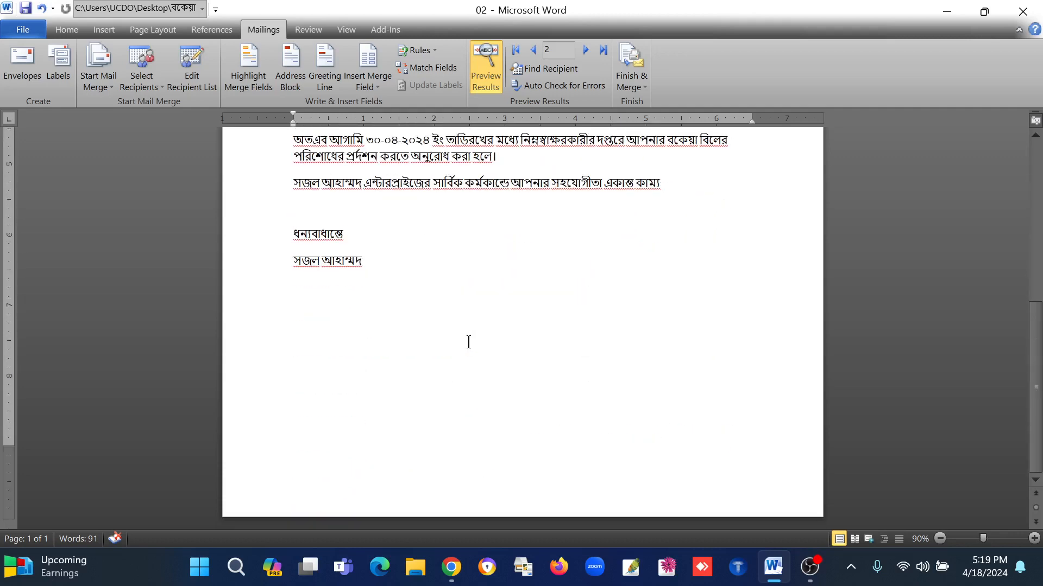
scroll(467, 340, "up", 10)
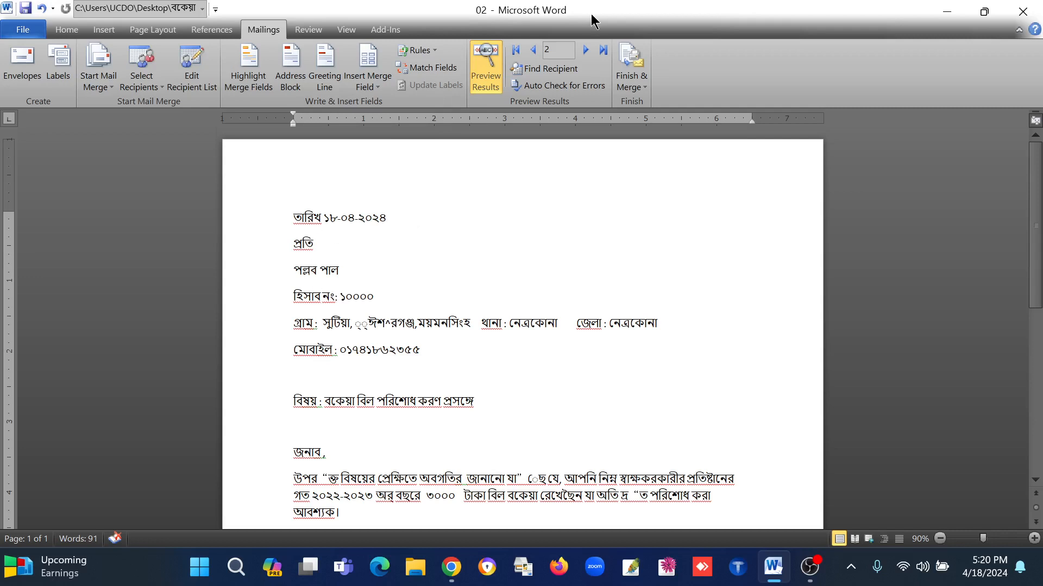
left_click(585, 50)
left_click(532, 50)
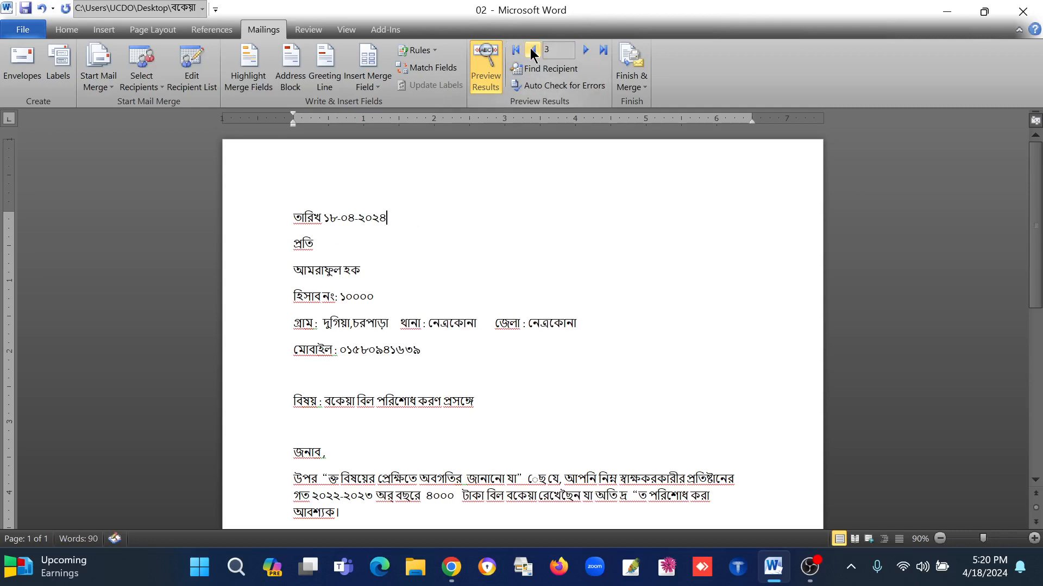
left_click(532, 50)
left_click(532, 50)
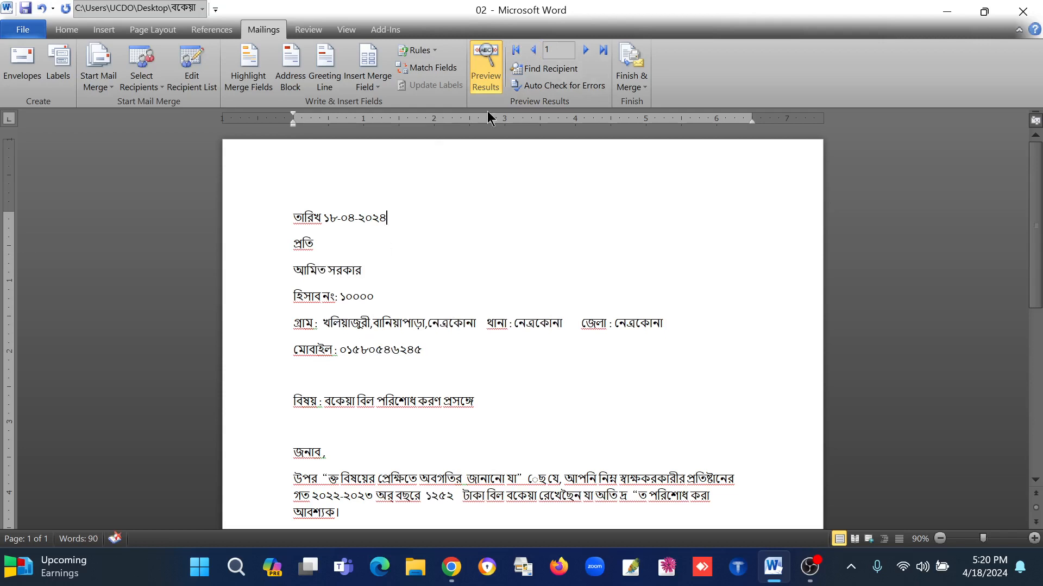
Step: Finish the mail merge by merging all records into a new document of individual letters
left_click(641, 84)
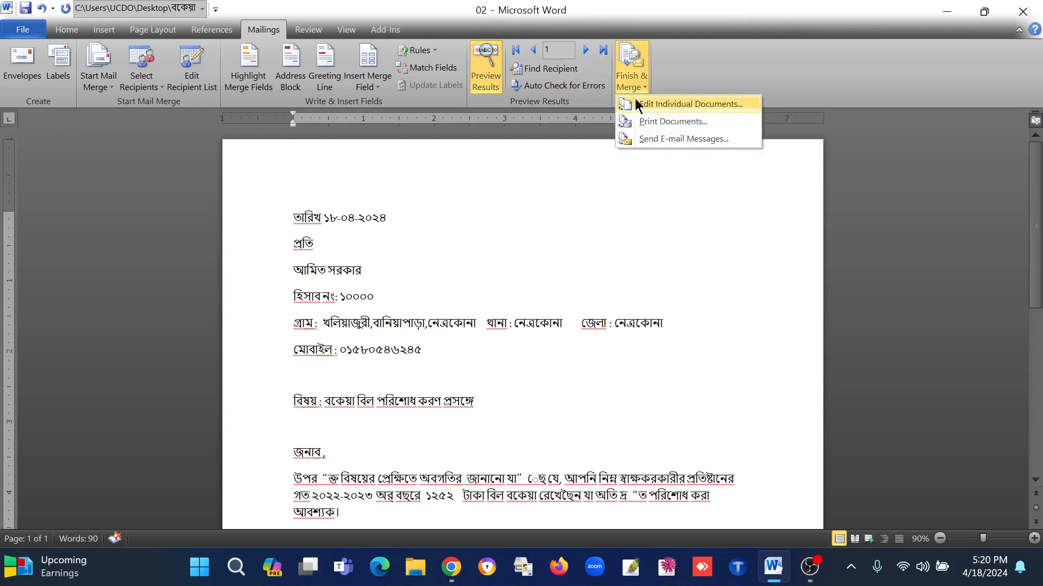
left_click(692, 104)
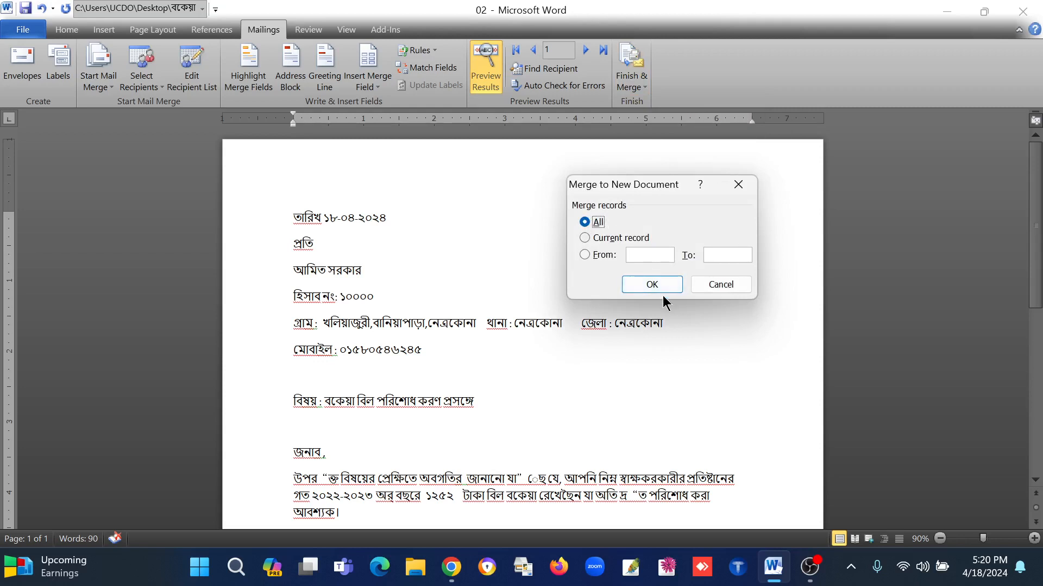
left_click(652, 284)
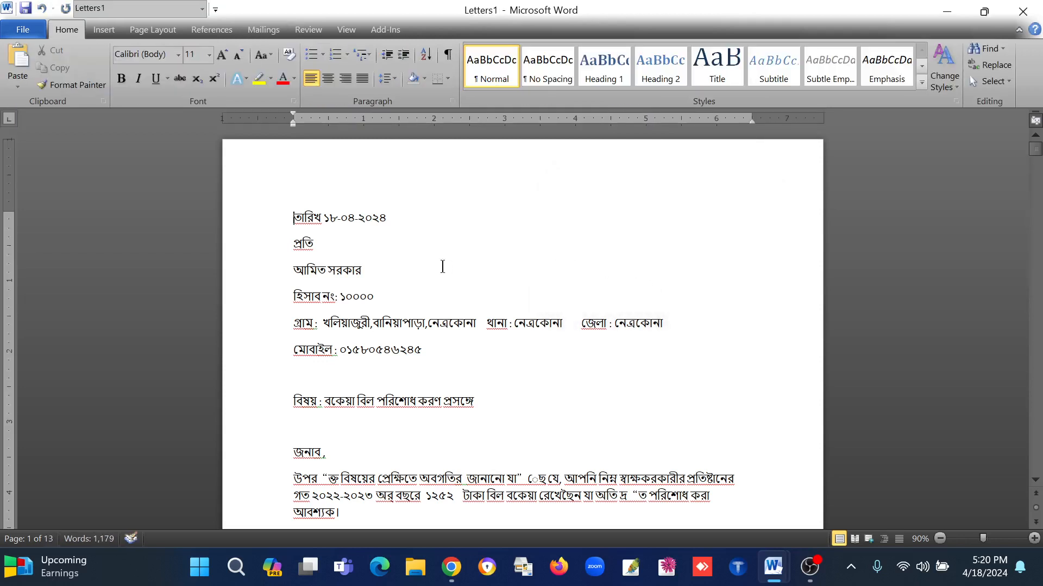
Step: Look through the merged letters from the first page to the sixth, checking each recipient's details and due amount
scroll(431, 263, "down", 3)
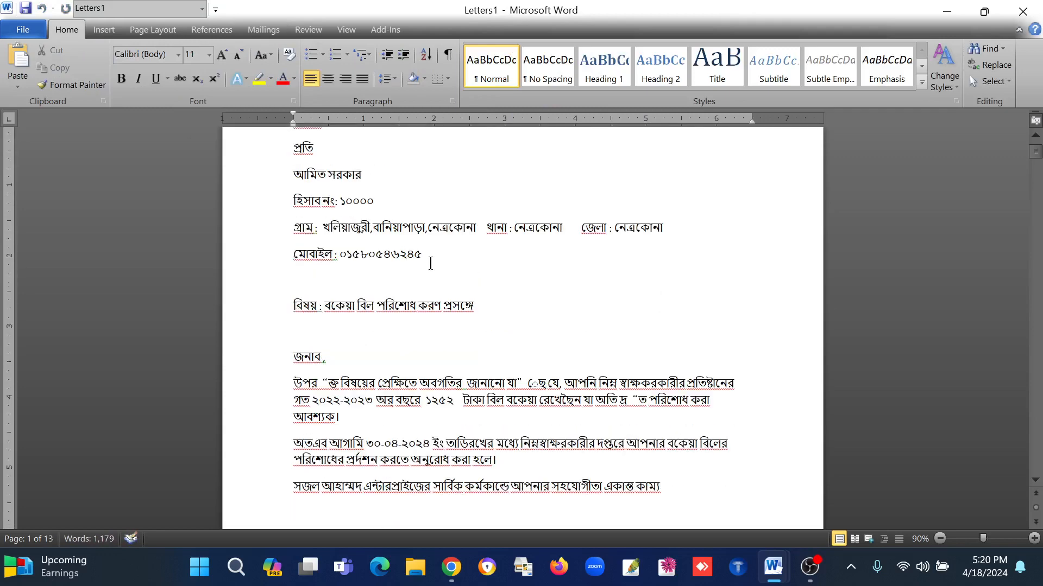
scroll(430, 263, "down", 13)
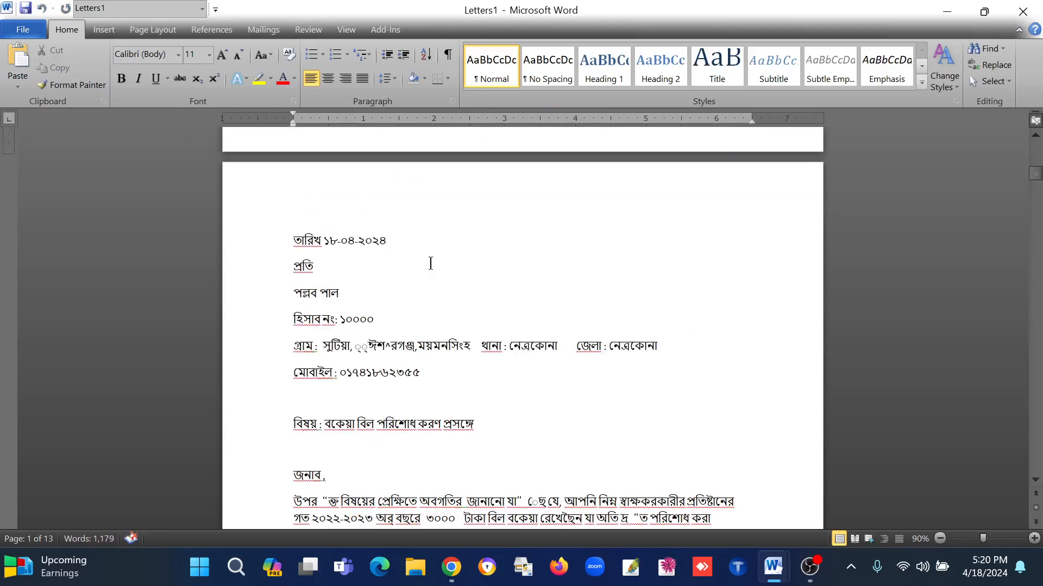
scroll(431, 264, "down", 10)
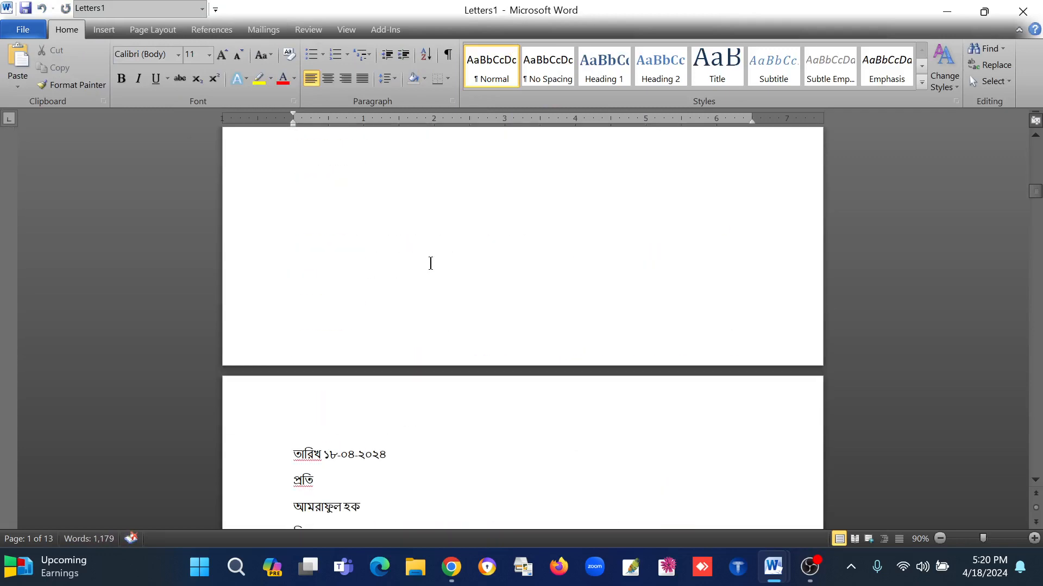
scroll(430, 263, "down", 20)
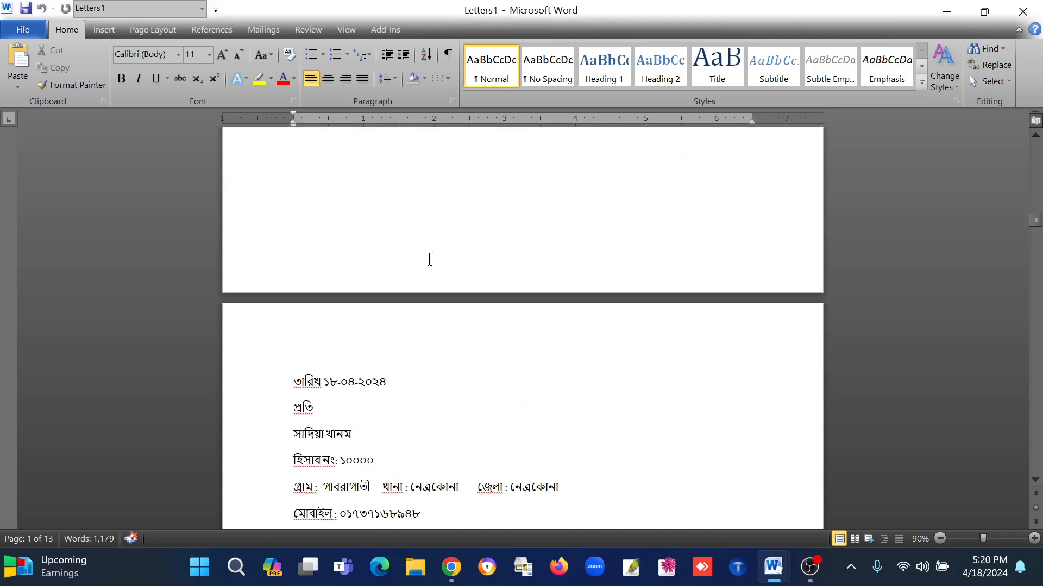
scroll(429, 260, "down", 12)
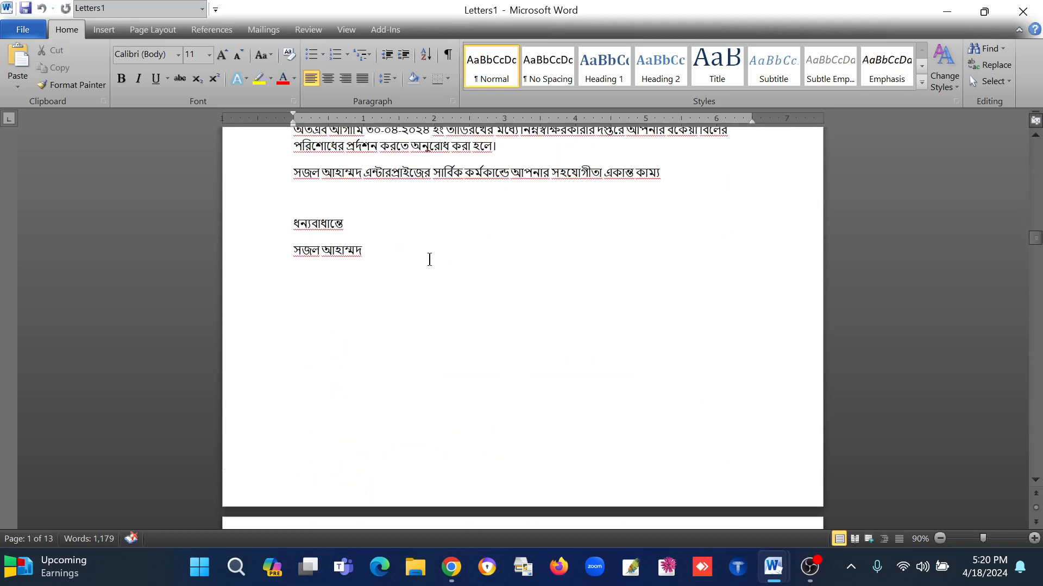
scroll(429, 260, "down", 12)
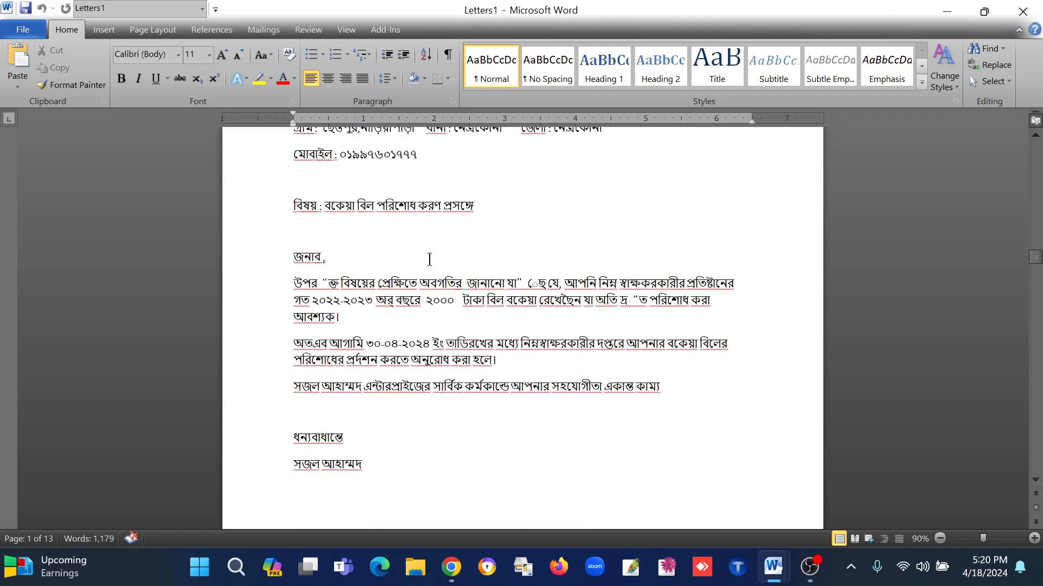
scroll(429, 260, "down", 12)
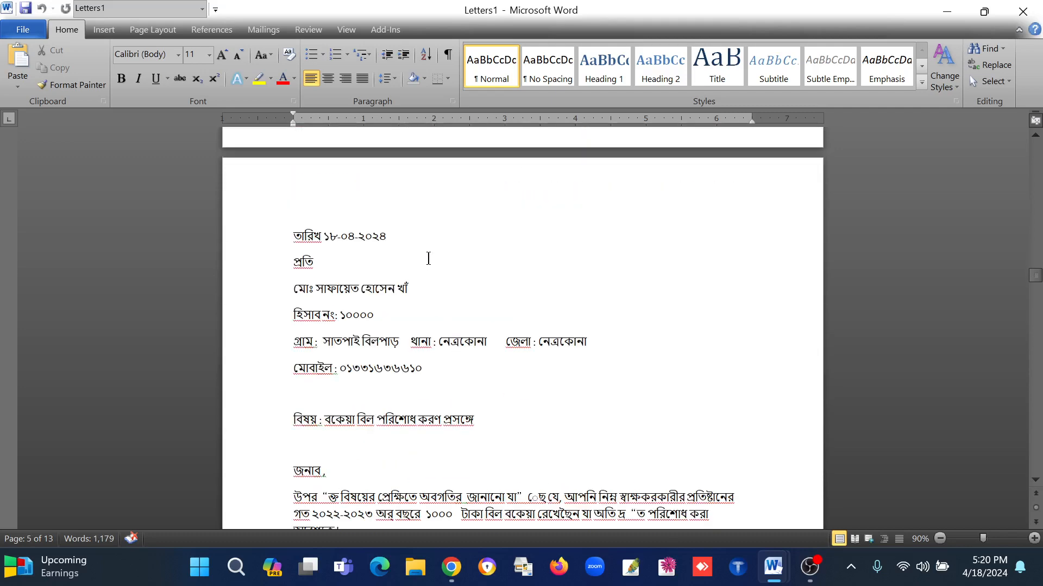
scroll(428, 260, "down", 3)
Step: Review the merged letters in reverse order from page 6 back to the end of the first letter
scroll(428, 254, "up", 12)
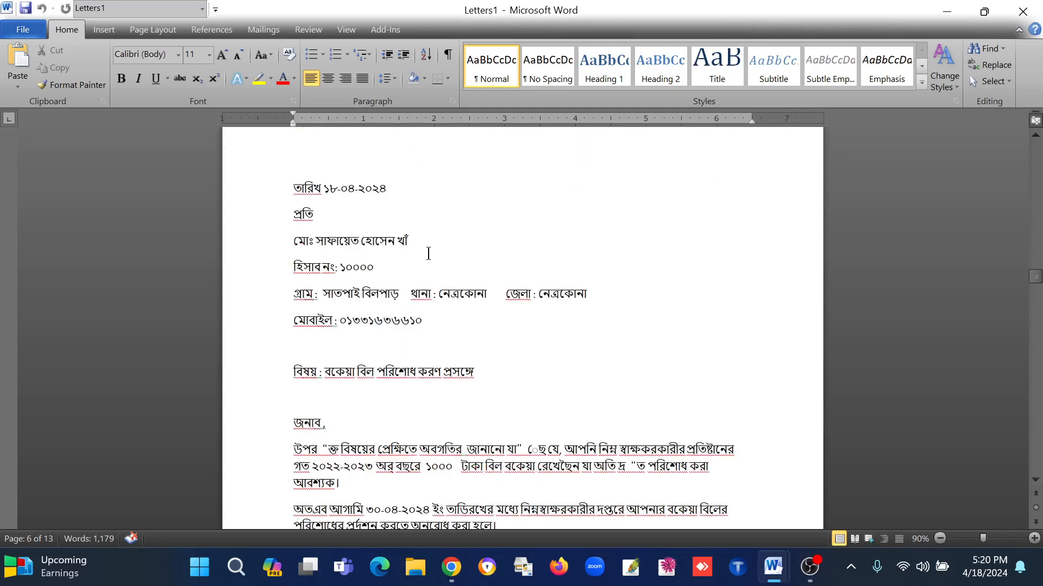
scroll(429, 253, "up", 15)
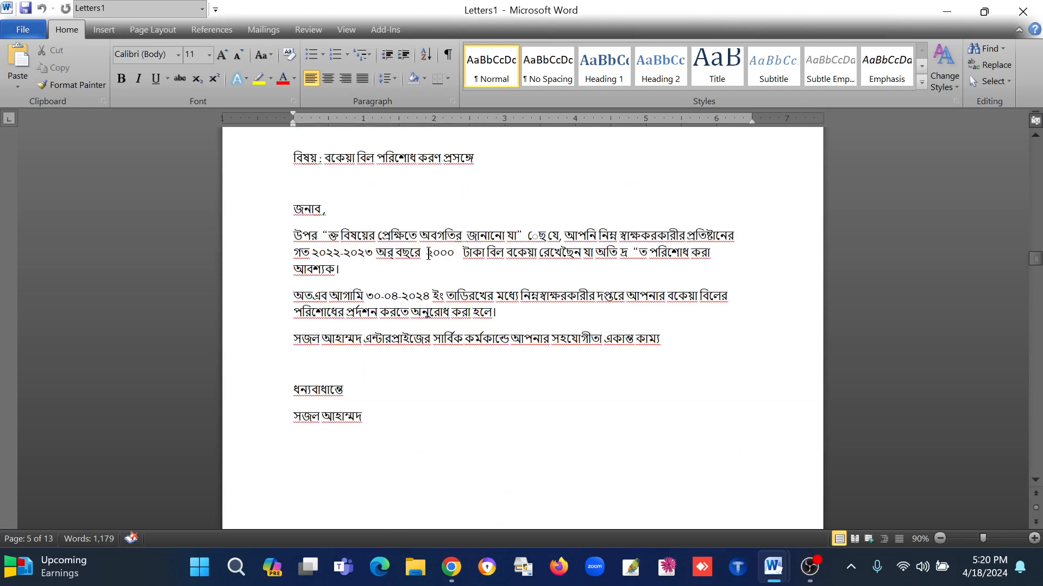
scroll(428, 253, "up", 4)
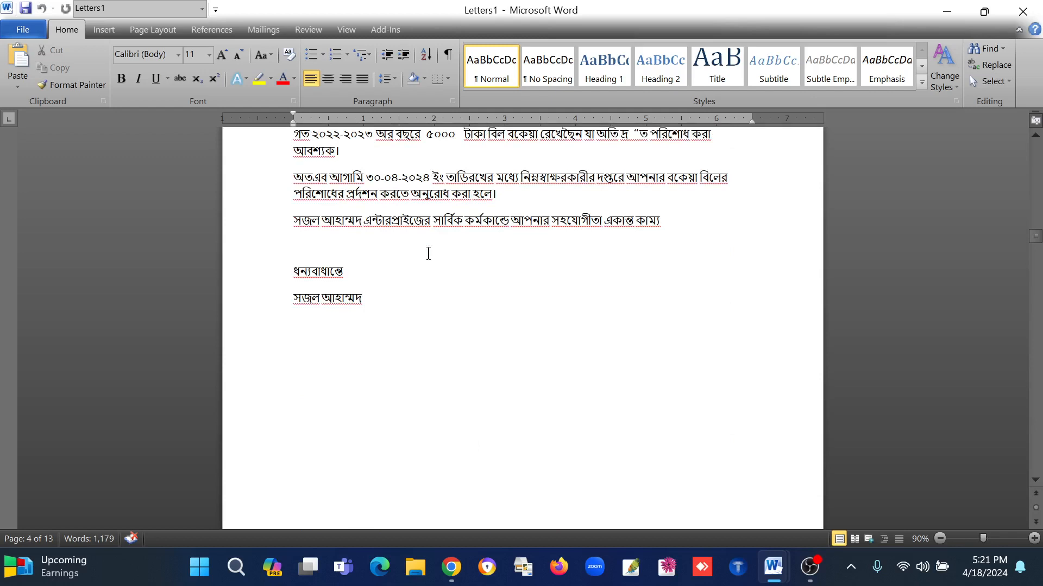
left_click(375, 313)
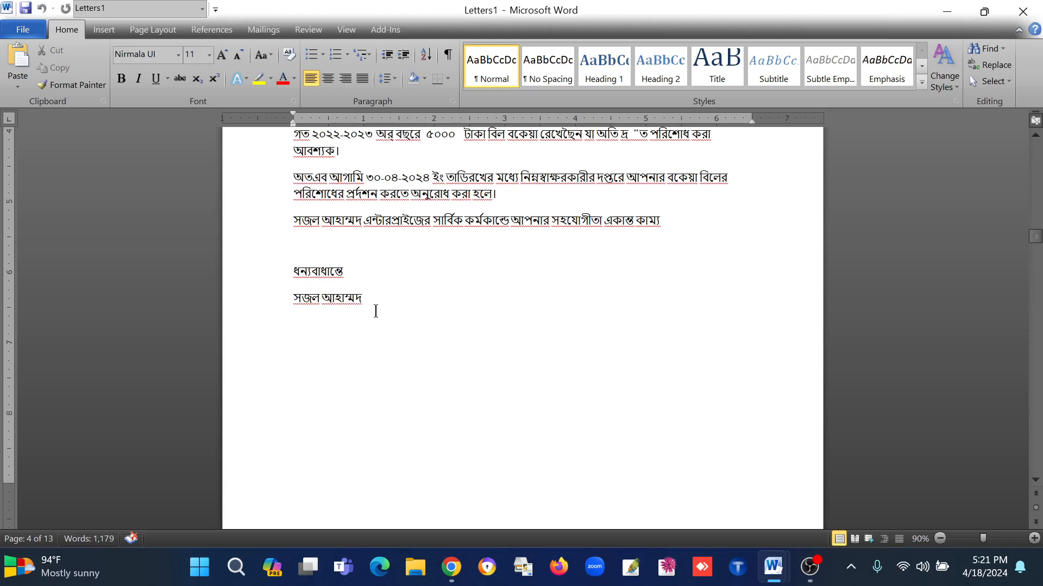
scroll(375, 310, "up", 10)
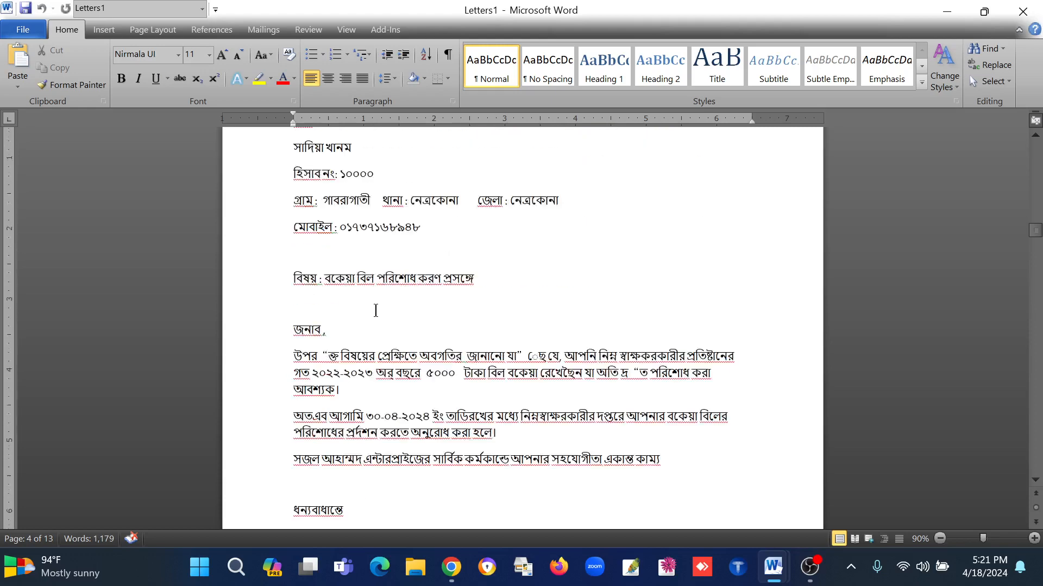
scroll(375, 307, "down", 8)
scroll(375, 307, "up", 8)
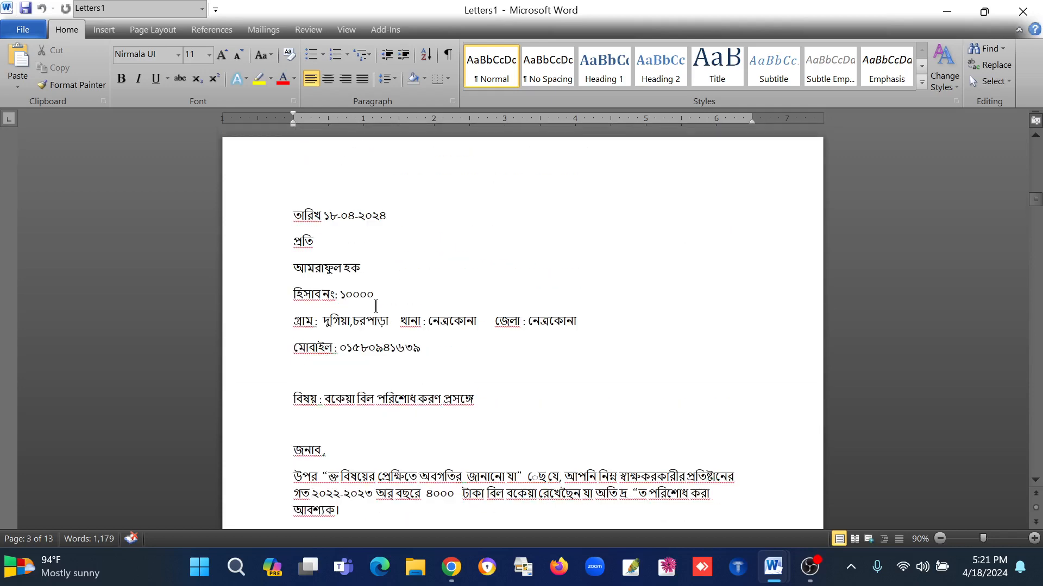
scroll(376, 306, "up", 18)
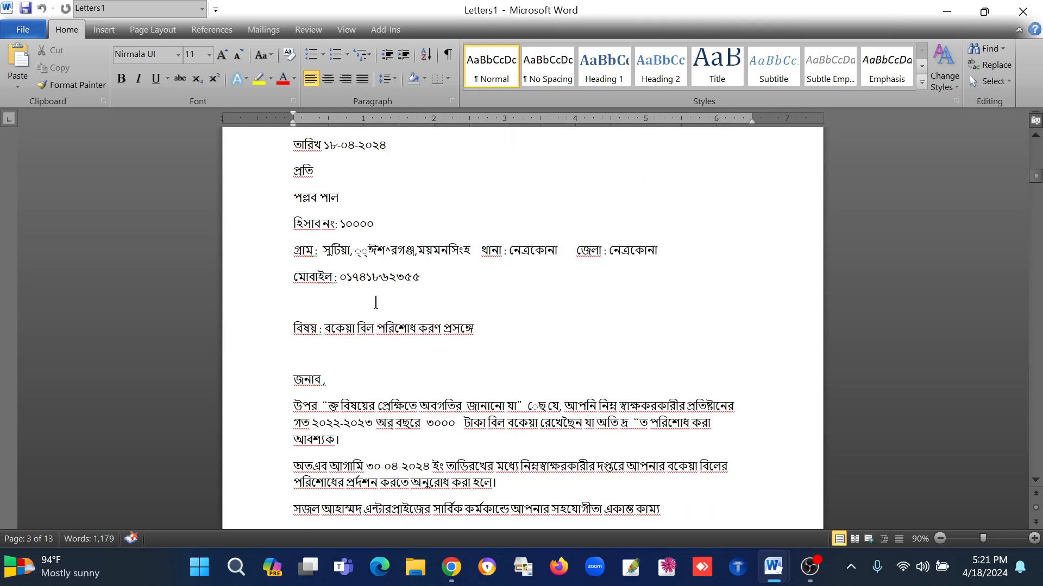
scroll(375, 300, "up", 7)
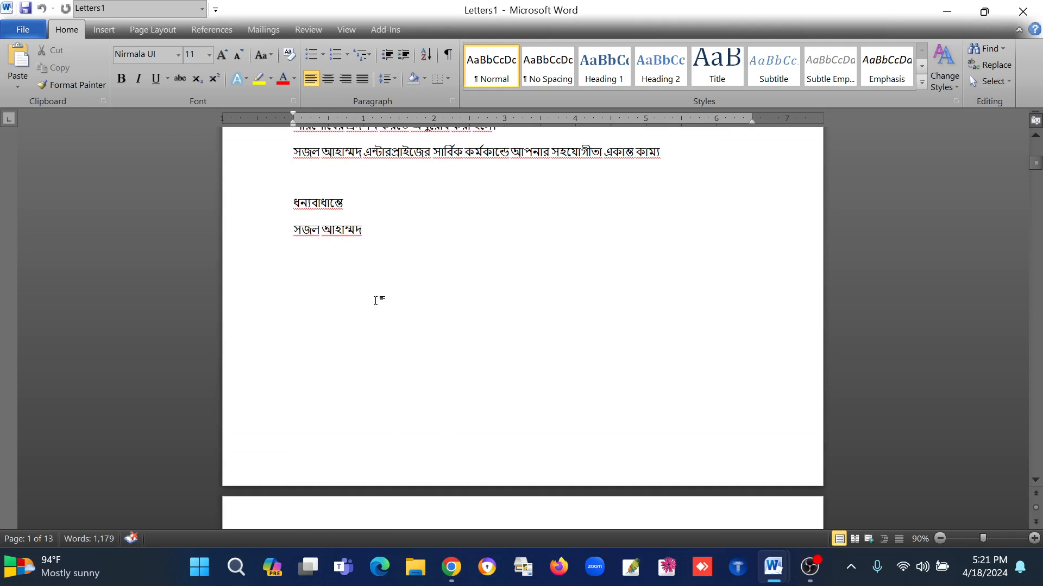